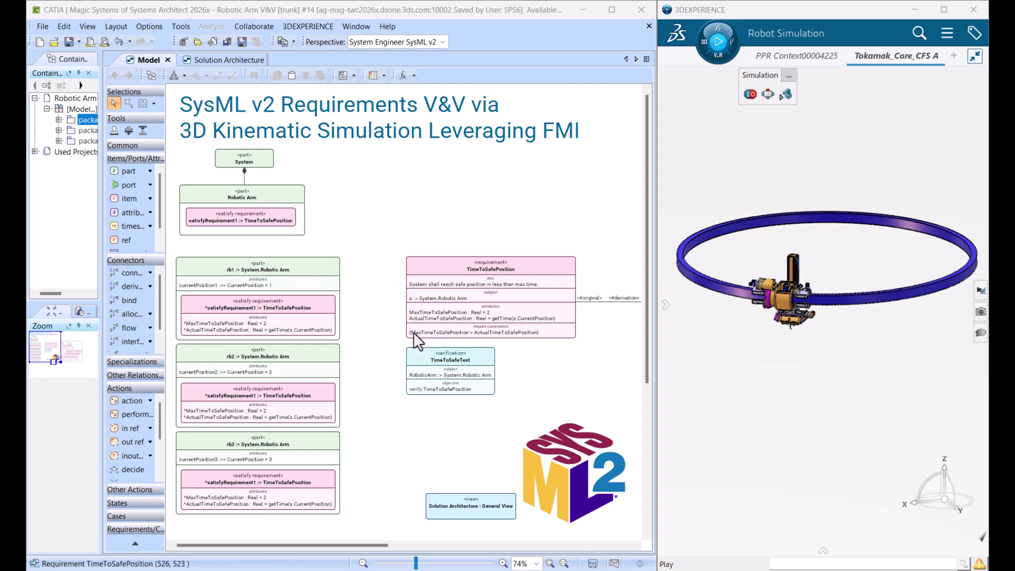
Step: Evaluate rb1 against TimeToSafePosition; it fails at 2.094 s
{"action": "scroll", "coordinate": [532, 314], "scroll_direction": "up", "scroll_amount": 3, "text": "ctrl"}
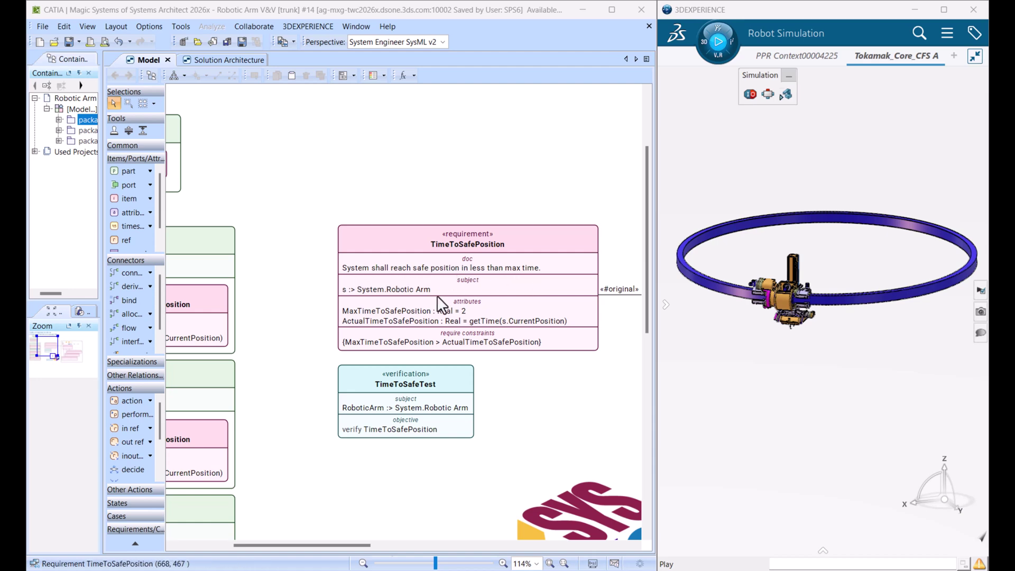
{"action": "scroll", "coordinate": [308, 458], "scroll_direction": "down", "scroll_amount": 1, "text": "ctrl"}
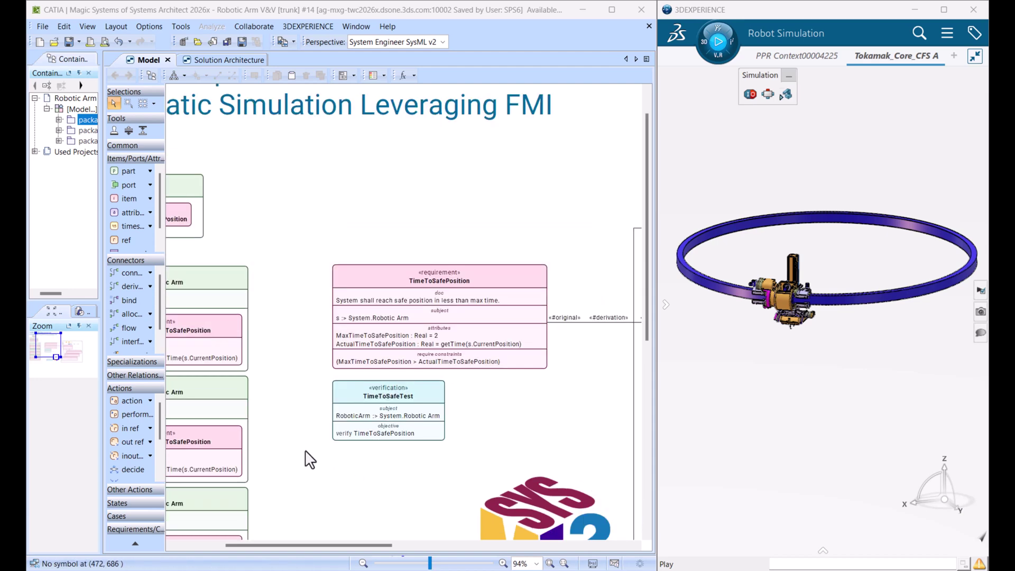
{"action": "left_click_drag", "start_coordinate": [277, 546], "coordinate": [230, 546]}
{"action": "scroll", "coordinate": [222, 318], "scroll_direction": "down", "scroll_amount": 1}
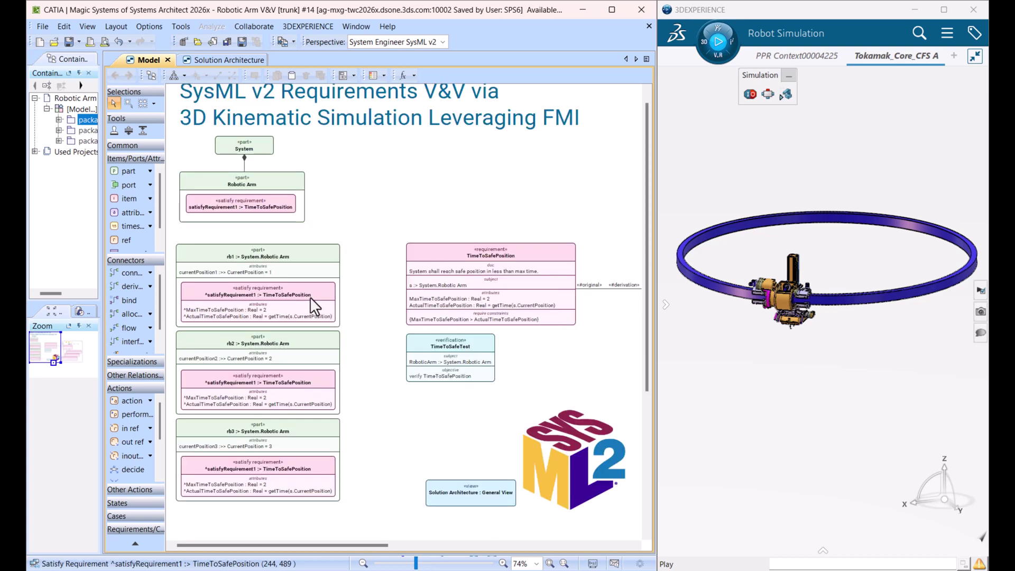
{"action": "scroll", "coordinate": [418, 353], "scroll_direction": "right", "scroll_amount": 2}
{"action": "scroll", "coordinate": [418, 354], "scroll_direction": "down", "scroll_amount": 1}
{"action": "scroll", "coordinate": [398, 381], "scroll_direction": "up", "scroll_amount": 2, "text": "ctrl"}
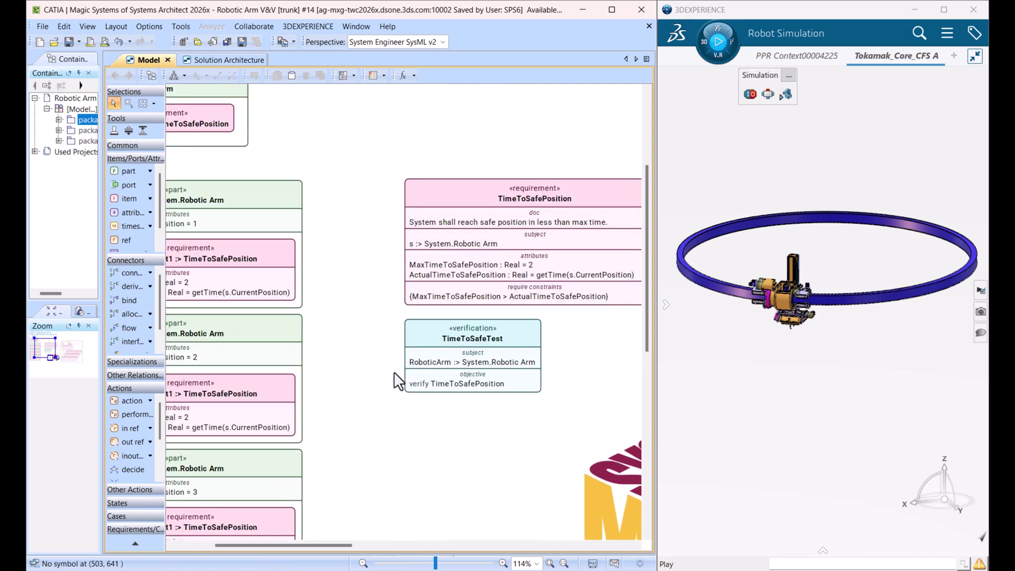
{"action": "scroll", "coordinate": [256, 221], "scroll_direction": "down", "scroll_amount": 2, "text": "ctrl"}
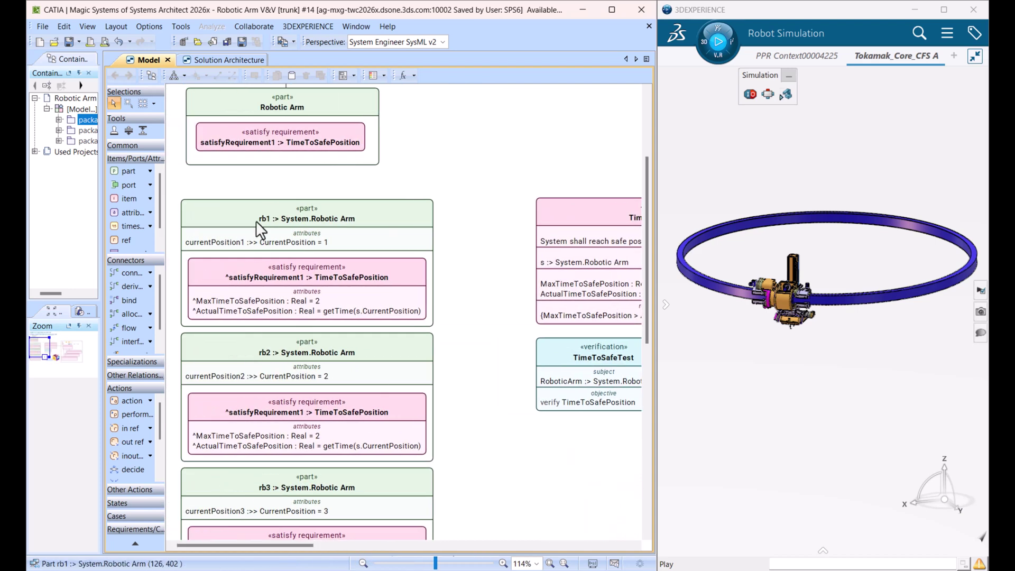
{"action": "left_click", "coordinate": [264, 214]}
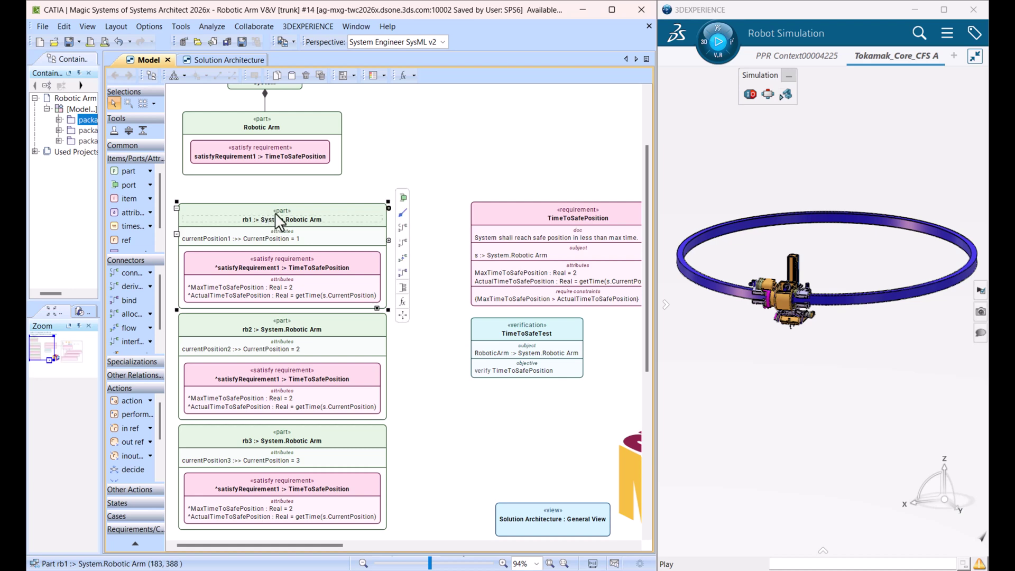
{"action": "left_click", "coordinate": [402, 303]}
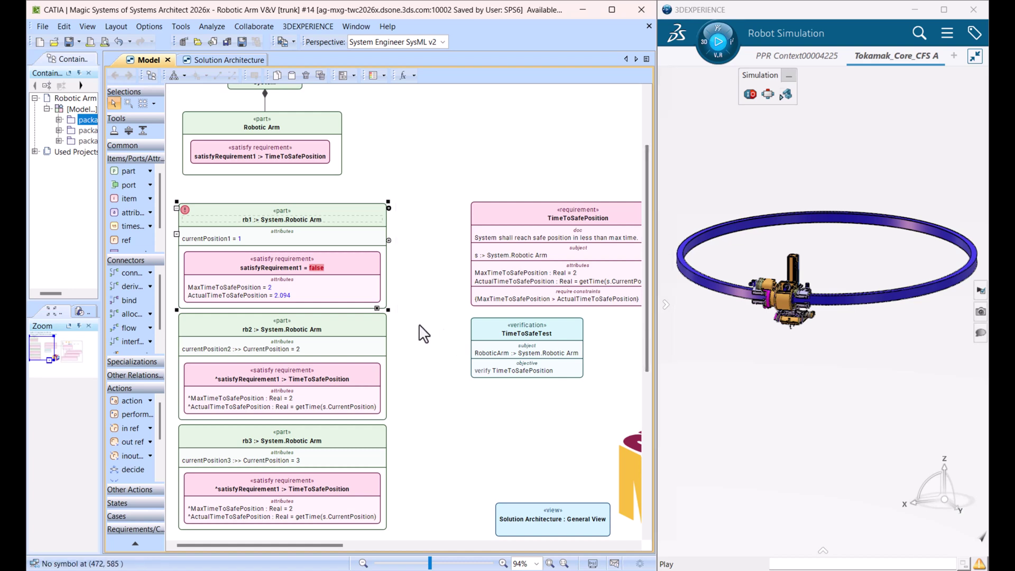
Step: Evaluate rb2 against TimeToSafePosition (passes at 1.907 s), then select rb3
{"action": "left_click", "coordinate": [359, 334]}
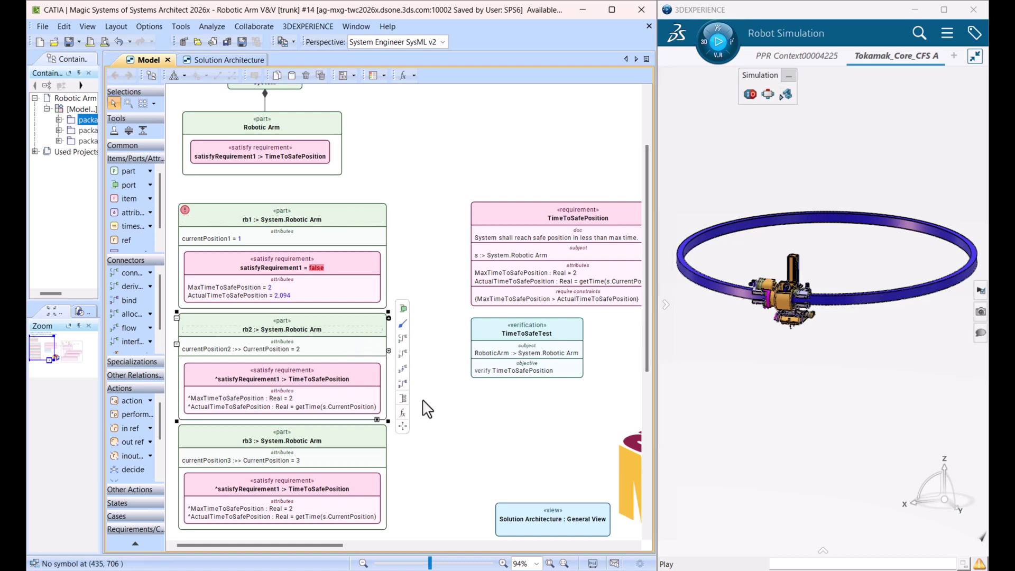
{"action": "left_click", "coordinate": [402, 414]}
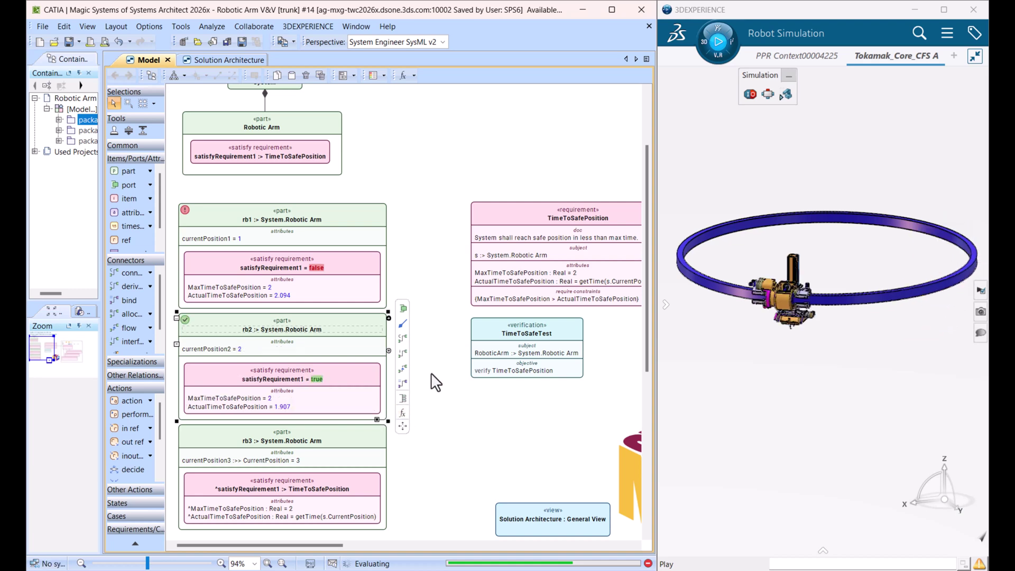
{"action": "left_click", "coordinate": [372, 446]}
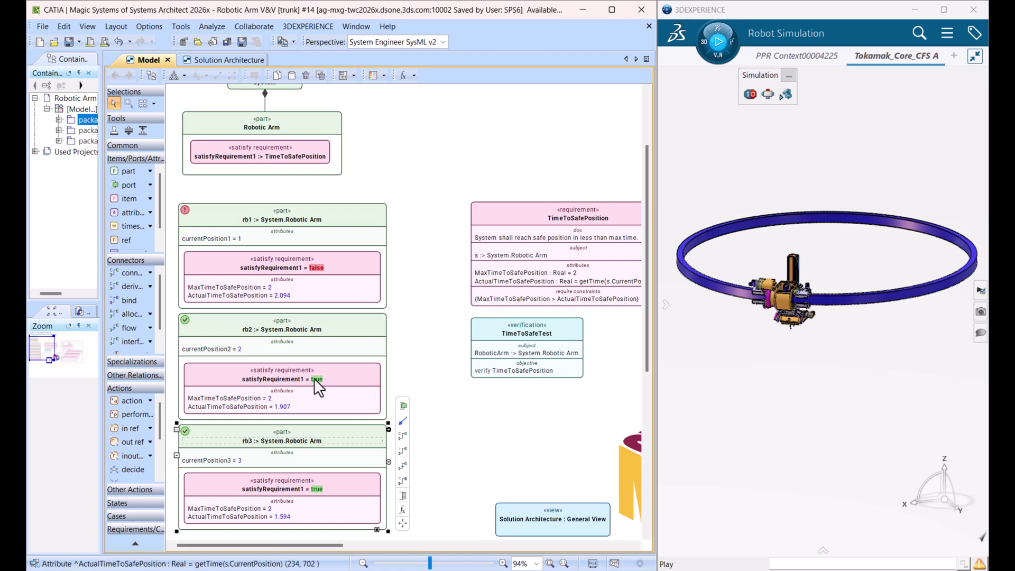
Step: Clear computed values and re-evaluate rb1, rb2, rb3 together; rb1 now fails at 2.125
{"action": "left_click", "coordinate": [415, 75]}
{"action": "left_click", "coordinate": [442, 136]}
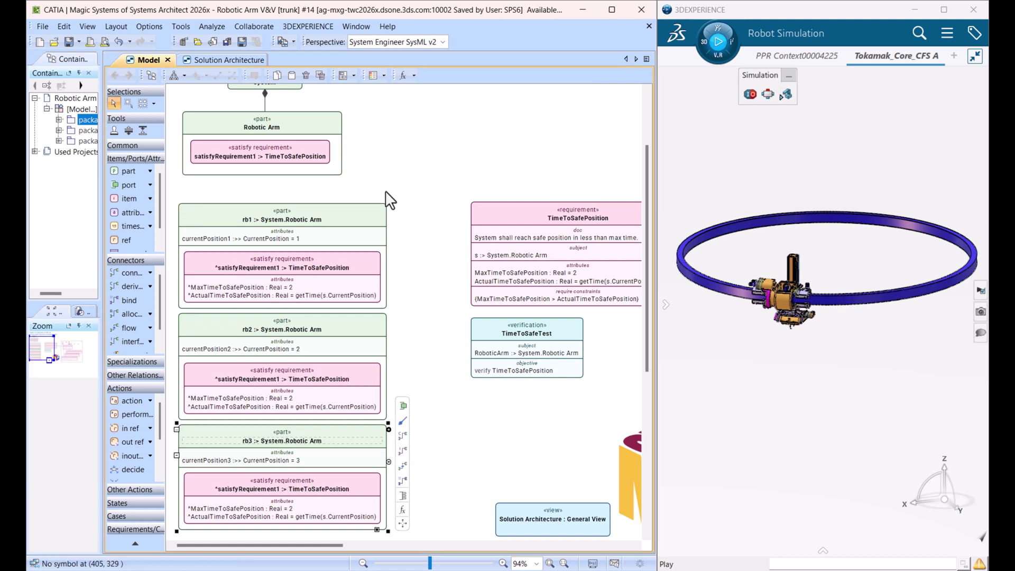
{"action": "left_click", "coordinate": [371, 214]}
{"action": "left_click", "coordinate": [364, 320], "text": "shift"}
{"action": "left_click", "coordinate": [368, 438], "text": "shift"}
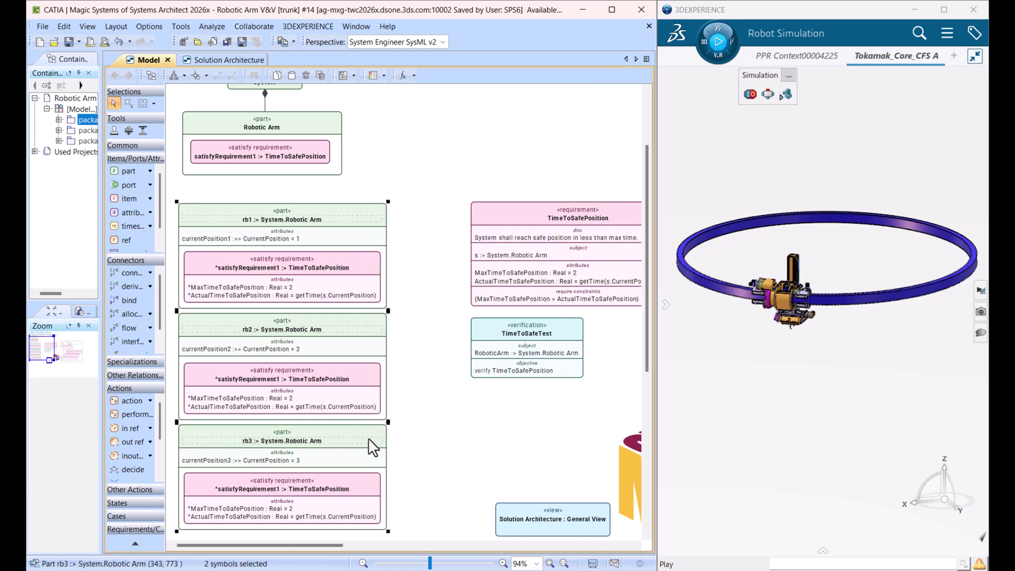
{"action": "left_click", "coordinate": [403, 76]}
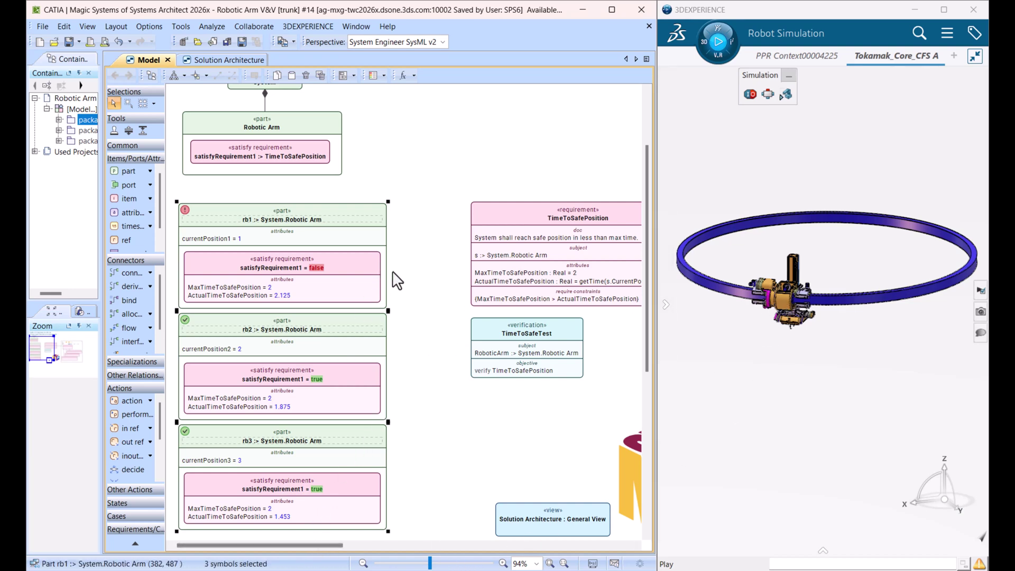
{"action": "scroll", "coordinate": [424, 274], "scroll_direction": "up", "scroll_amount": 2, "text": "ctrl"}
{"action": "scroll", "coordinate": [427, 275], "scroll_direction": "up", "scroll_amount": 1}
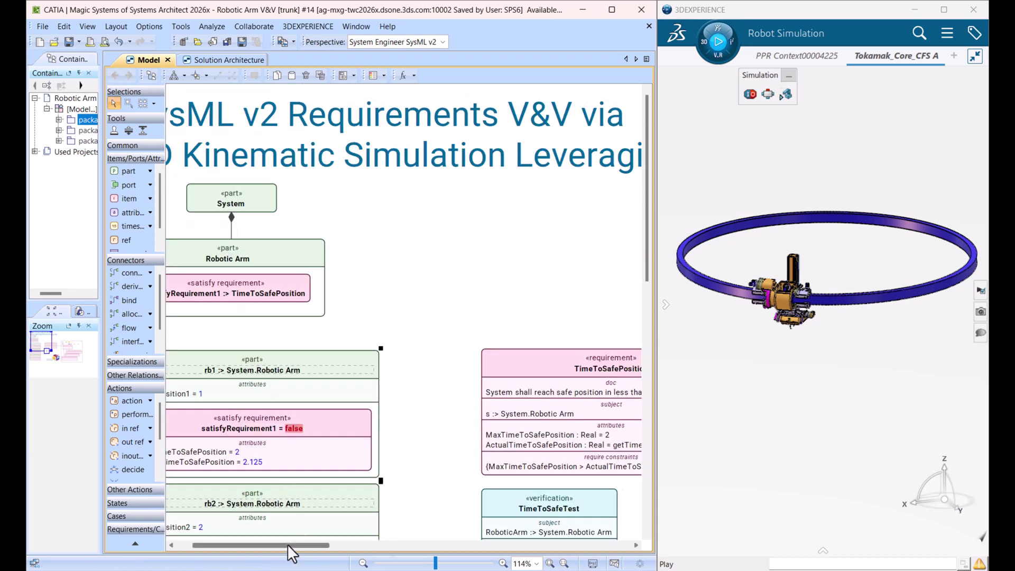
{"action": "left_click_drag", "start_coordinate": [287, 545], "coordinate": [355, 547]}
{"action": "scroll", "coordinate": [379, 301], "scroll_direction": "down", "scroll_amount": 3}
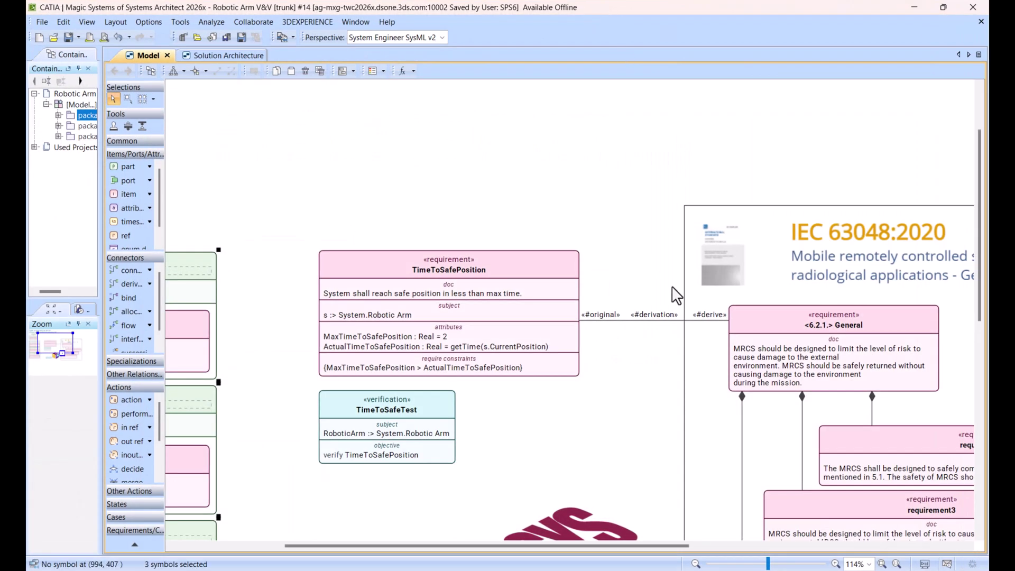
{"action": "scroll", "coordinate": [681, 328], "scroll_direction": "down", "scroll_amount": 3}
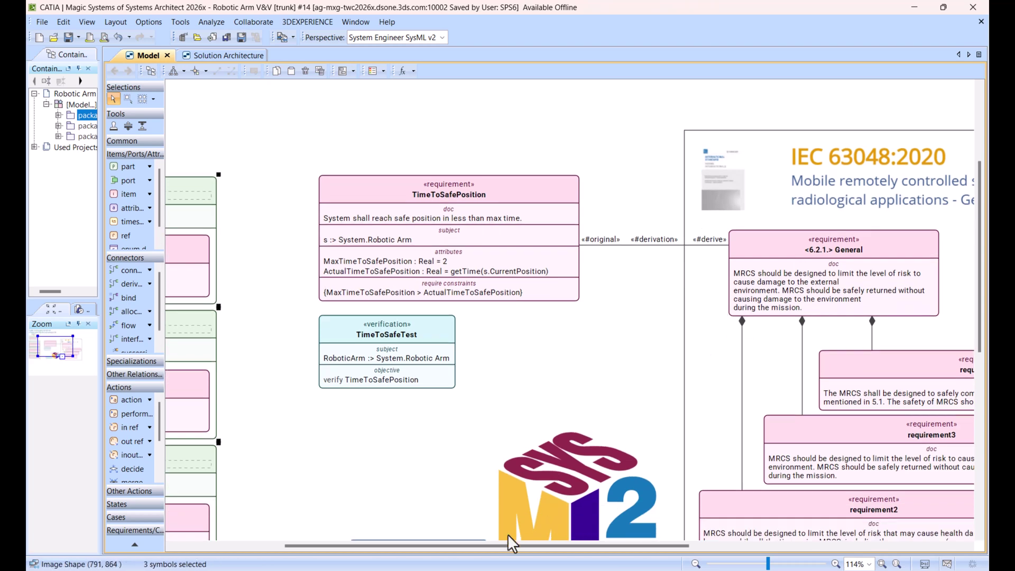
{"action": "left_click_drag", "start_coordinate": [483, 545], "coordinate": [623, 554]}
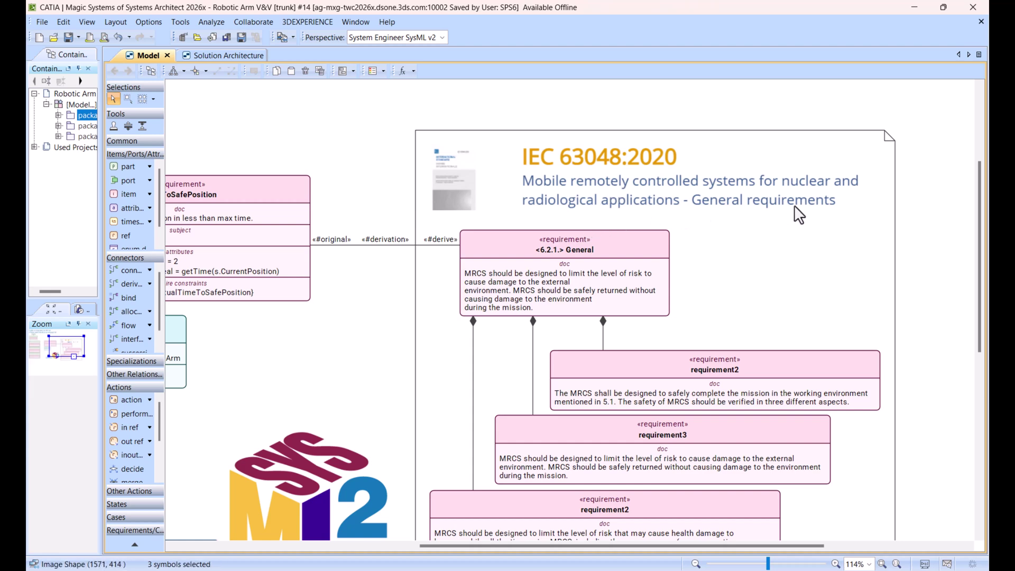
{"action": "scroll", "coordinate": [469, 437], "scroll_direction": "down", "scroll_amount": 1}
{"action": "scroll", "coordinate": [475, 432], "scroll_direction": "down", "scroll_amount": 1}
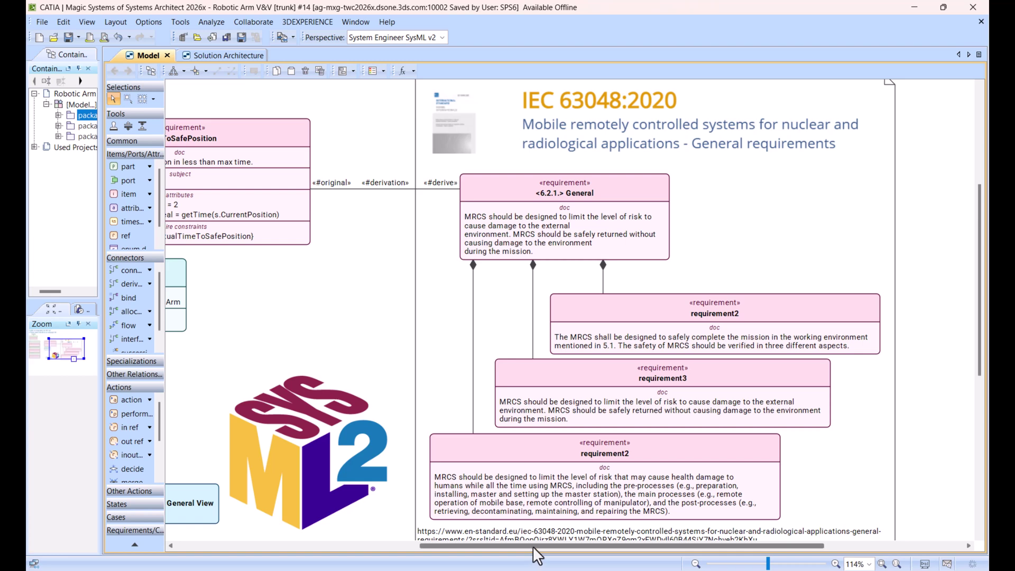
{"action": "left_click_drag", "start_coordinate": [534, 547], "coordinate": [407, 563]}
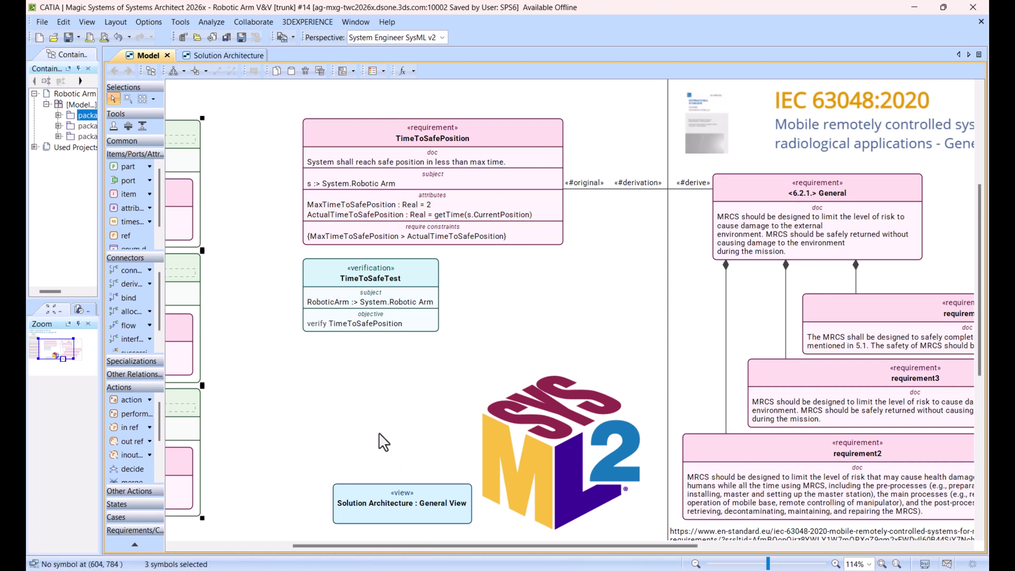
{"action": "left_click_drag", "start_coordinate": [397, 548], "coordinate": [282, 564]}
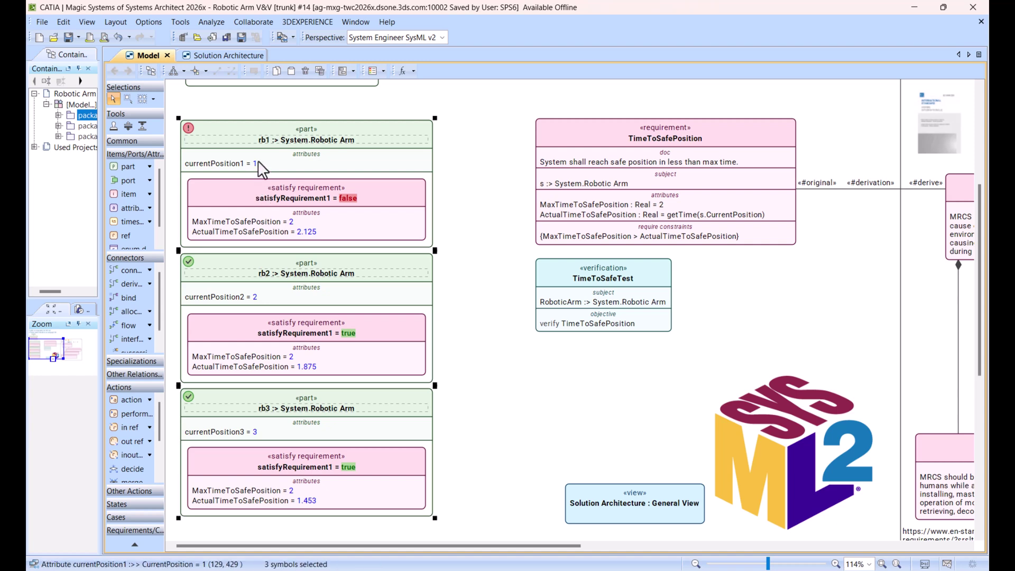
{"action": "mouse_move", "coordinate": [259, 183]}
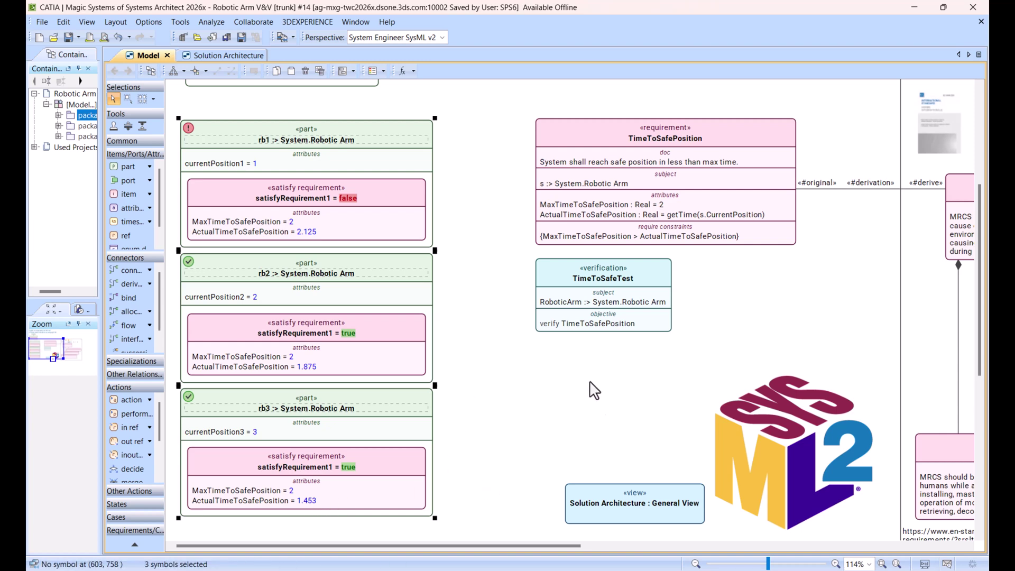
{"action": "scroll", "coordinate": [511, 379], "scroll_direction": "down", "scroll_amount": 1, "text": "ctrl"}
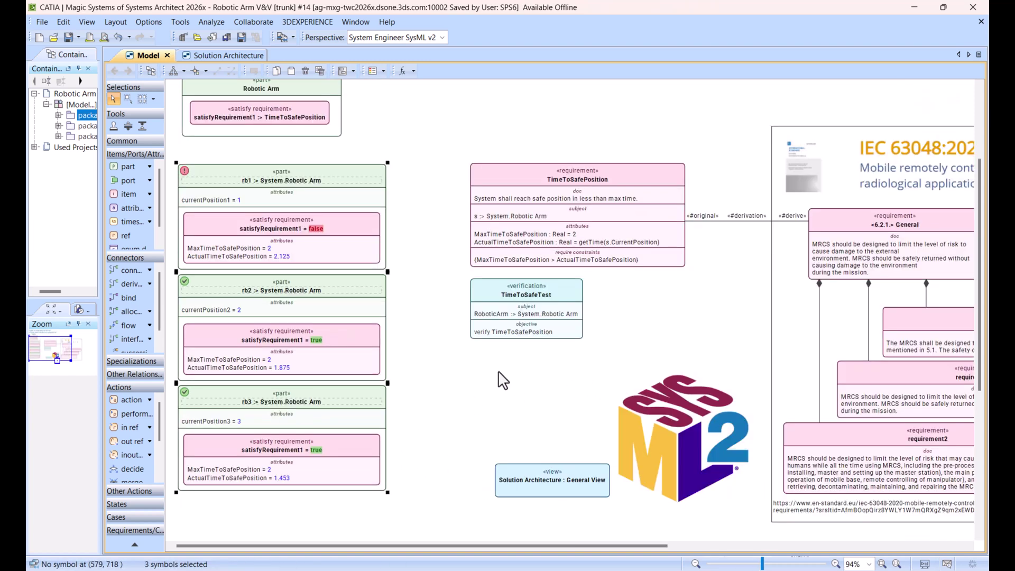
{"action": "scroll", "coordinate": [507, 407], "scroll_direction": "down", "scroll_amount": 2}
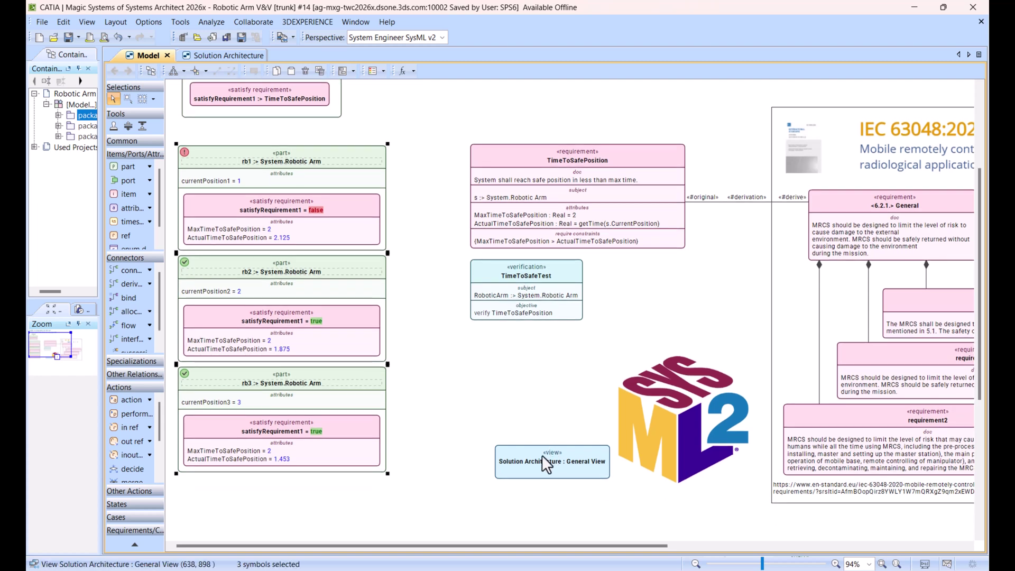
Step: Open the Solution Architecture : General View diagram linking Robotic Arm, Python server and Delmia
{"action": "double_click", "coordinate": [543, 458]}
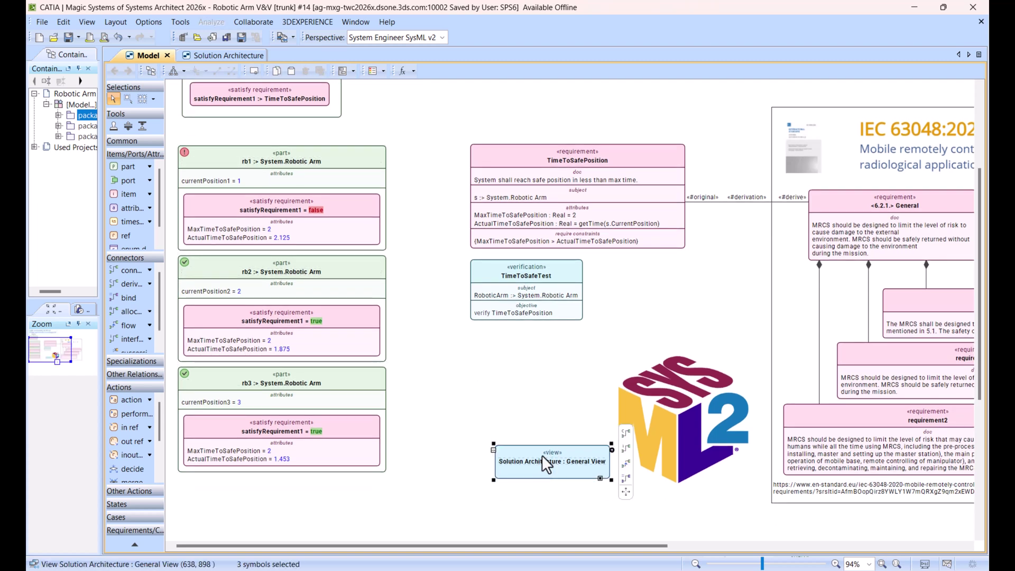
{"action": "scroll", "coordinate": [232, 311], "scroll_direction": "up", "scroll_amount": 1, "text": "ctrl"}
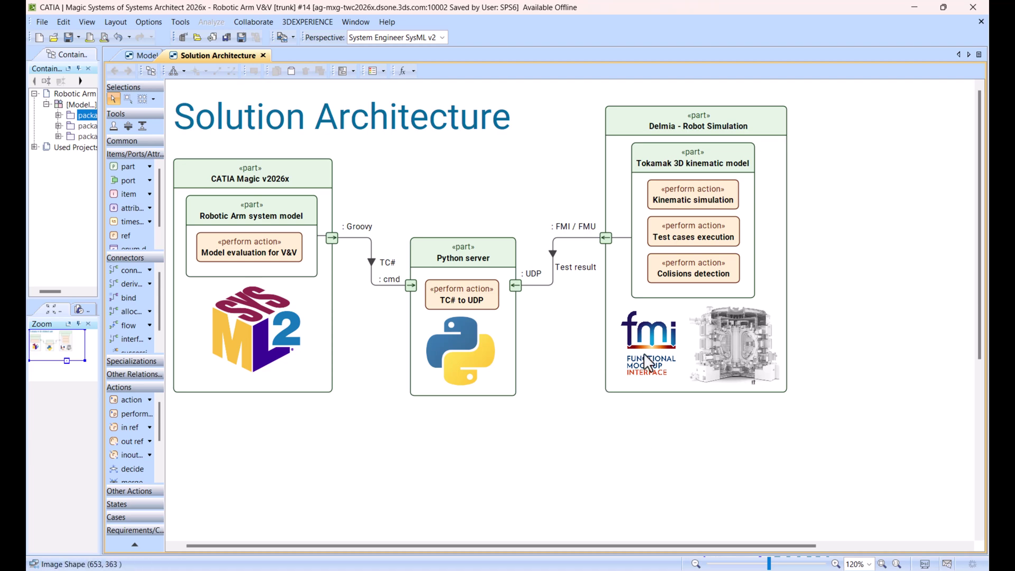
Step: Open the Model diagram's SysML v2 source text in the textual editor
{"action": "left_click", "coordinate": [137, 57]}
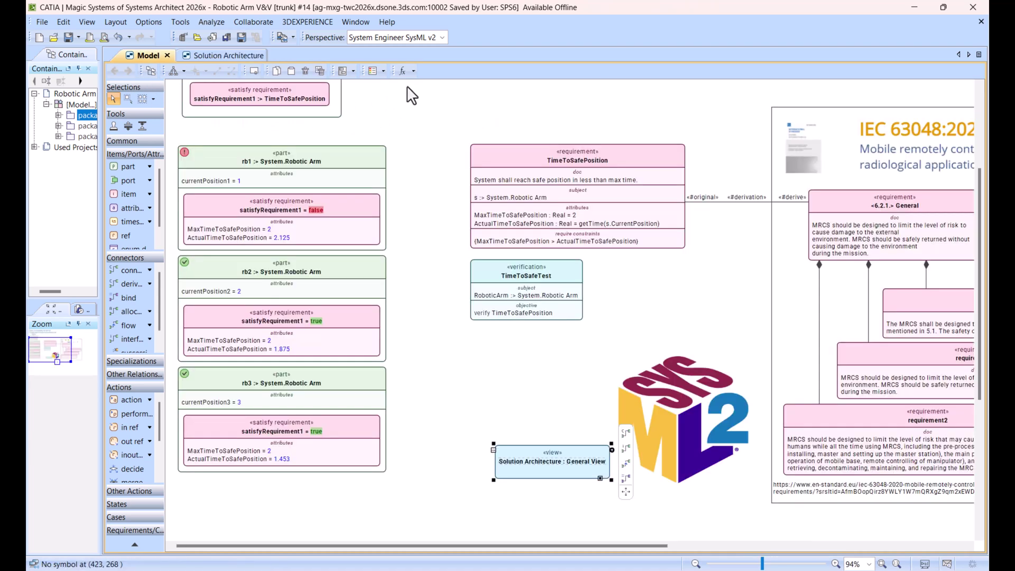
{"action": "right_click", "coordinate": [412, 131]}
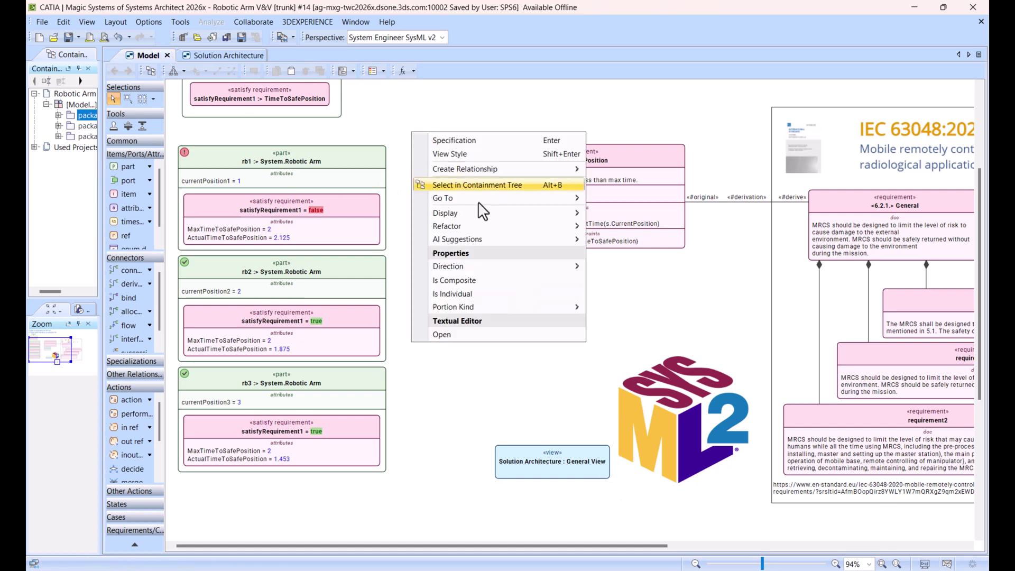
{"action": "left_click", "coordinate": [475, 335]}
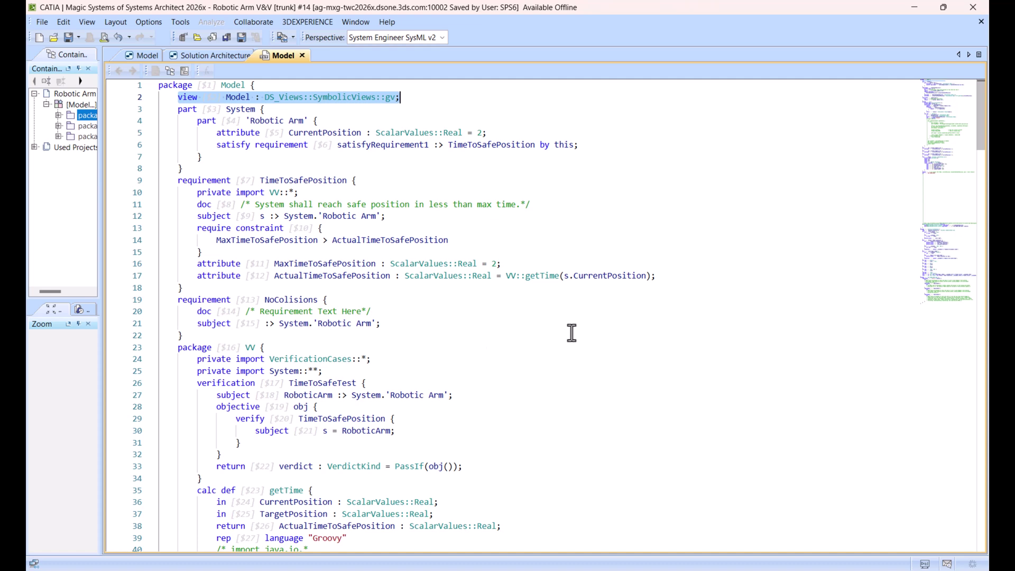
{"action": "scroll", "coordinate": [479, 325], "scroll_direction": "down", "scroll_amount": 12}
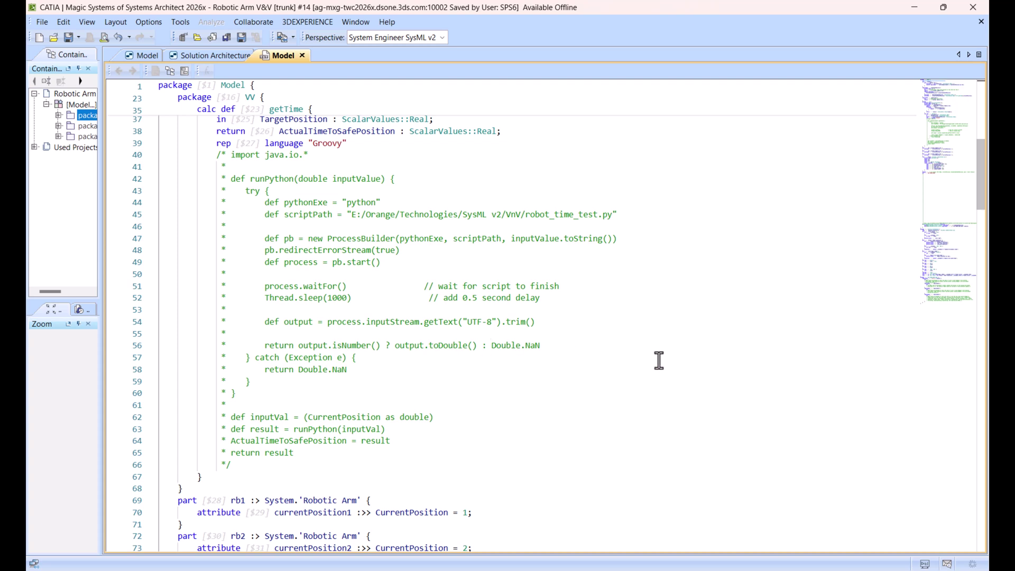
Step: Review the getTime script's 1000 sleep value, then return to the Model diagram
{"action": "double_click", "coordinate": [333, 299]}
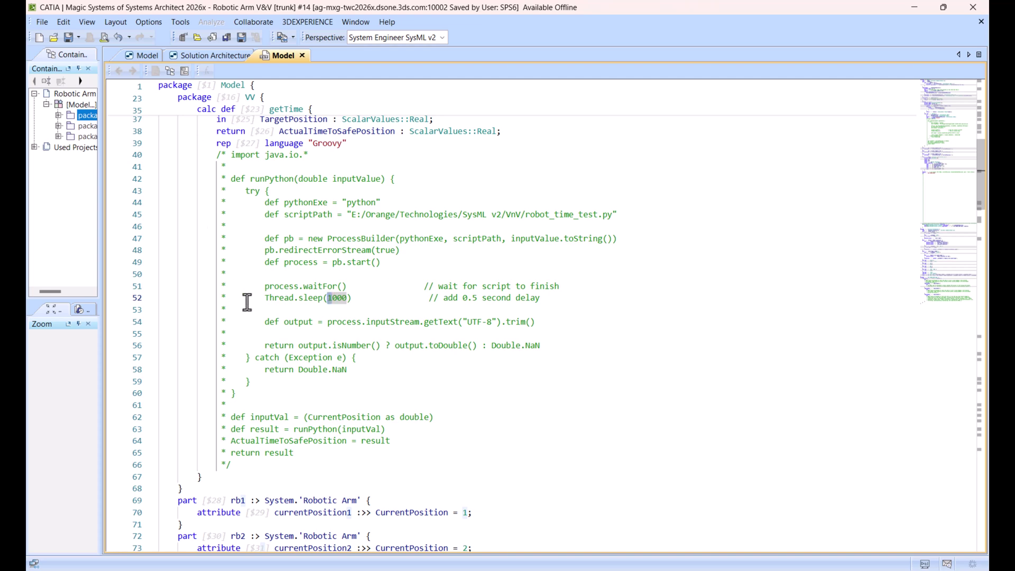
{"action": "scroll", "coordinate": [322, 380], "scroll_direction": "down", "scroll_amount": 9}
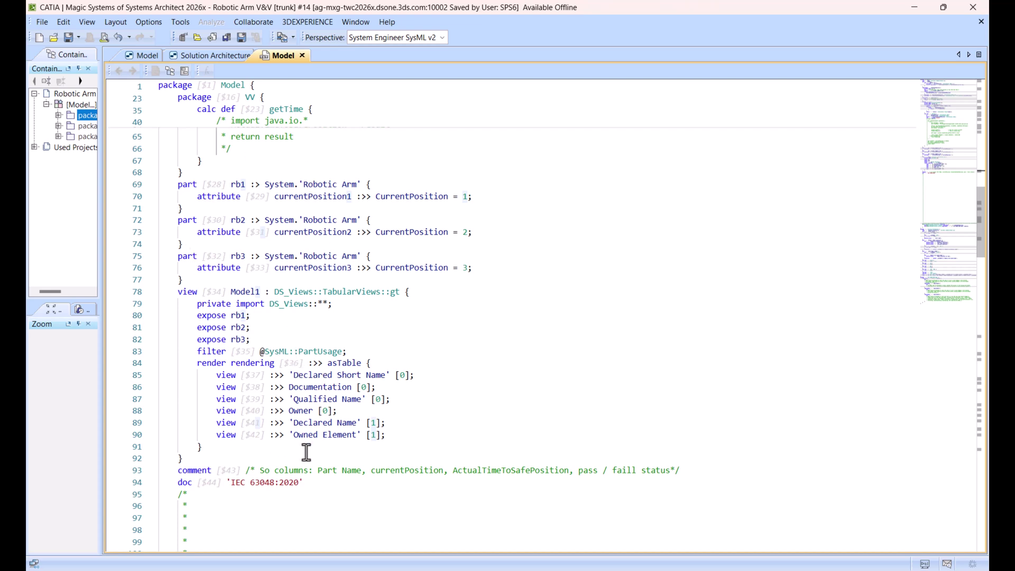
{"action": "scroll", "coordinate": [447, 398], "scroll_direction": "down", "scroll_amount": 6}
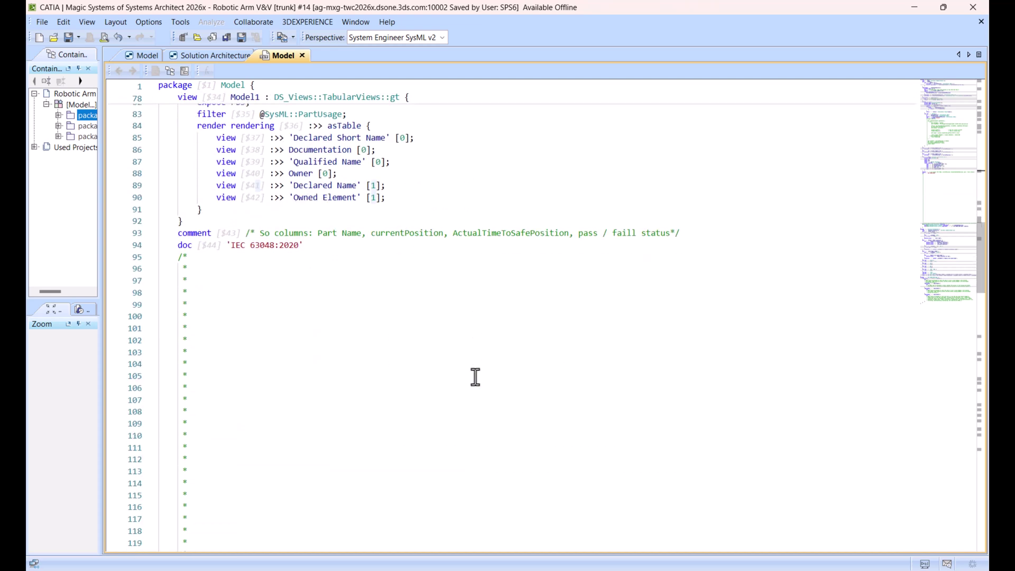
{"action": "scroll", "coordinate": [477, 378], "scroll_direction": "up", "scroll_amount": 8}
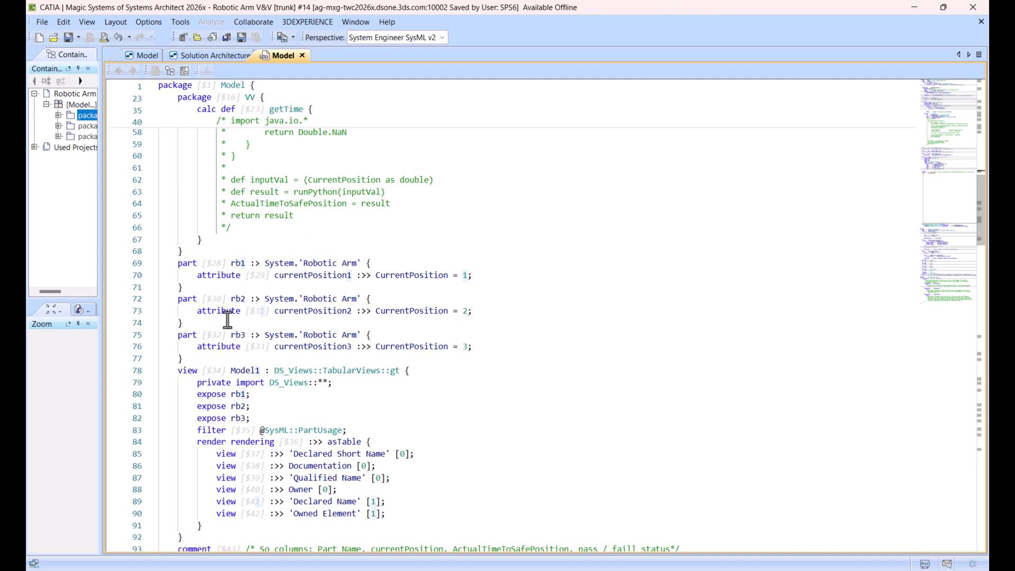
{"action": "left_click", "coordinate": [143, 56]}
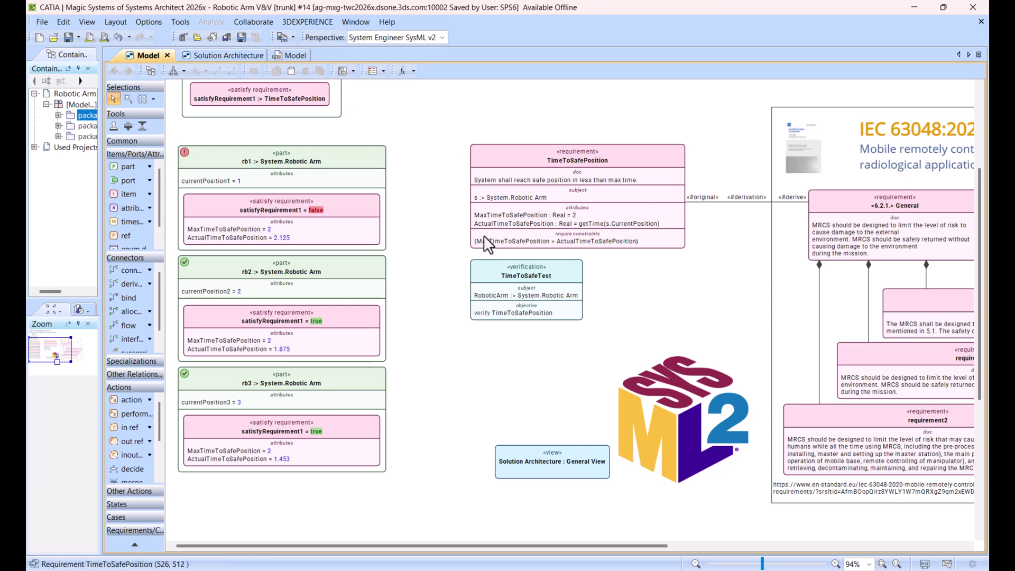
Step: Switch to DELMIA Robot Simulation, maximize it and save the simulation locally
{"action": "key", "text": "alt+Tab"}
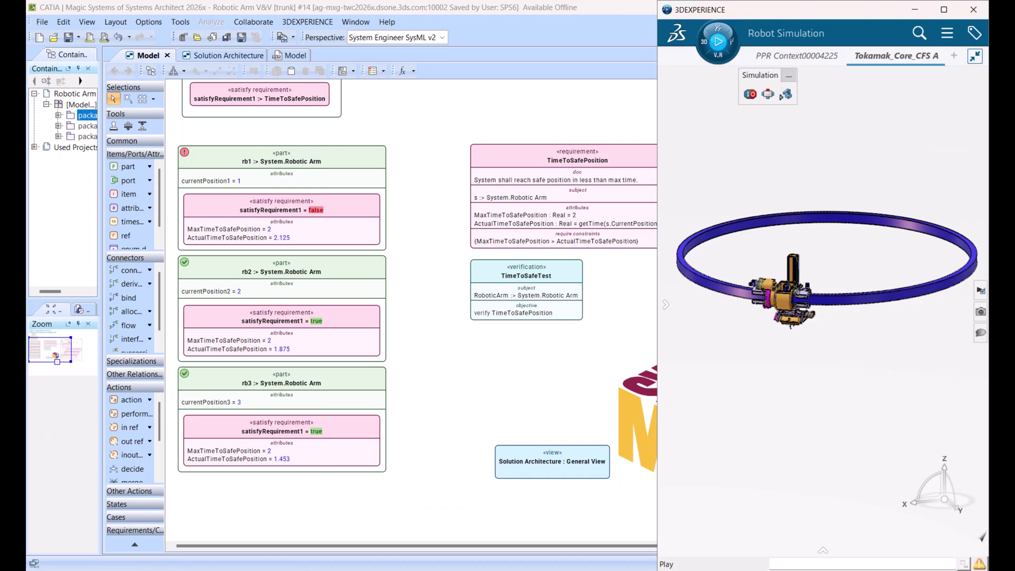
{"action": "left_click", "coordinate": [942, 9]}
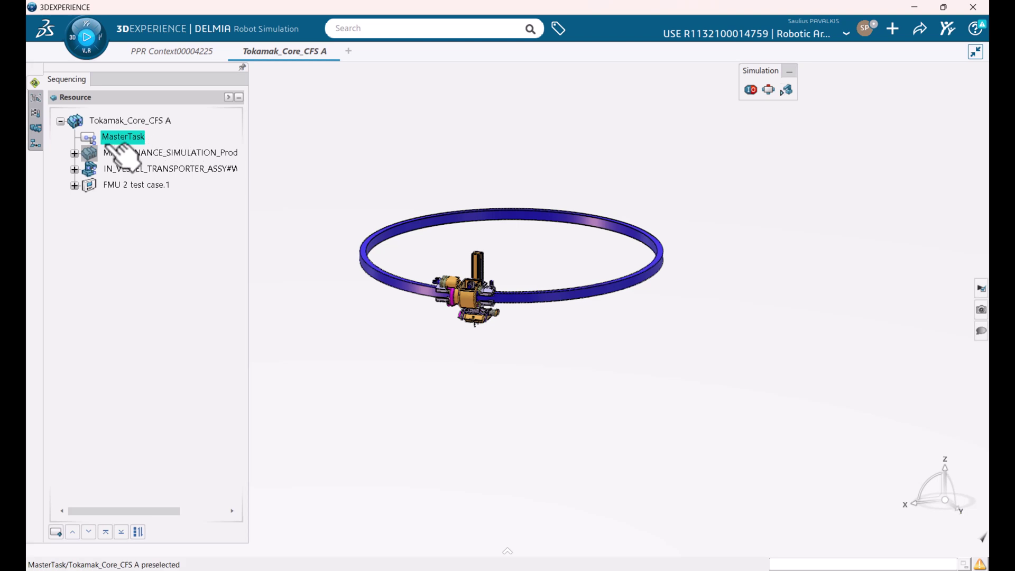
{"action": "key", "text": "ctrl+s"}
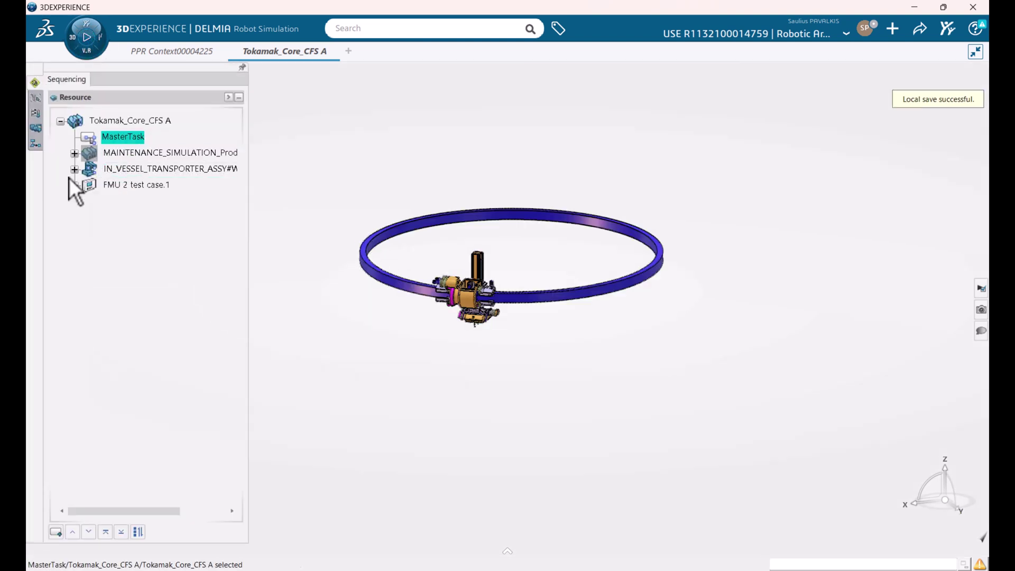
Step: Open the MasterTask sequence and expand FMU 2 test case to show FMU Behavior
{"action": "double_click", "coordinate": [101, 141]}
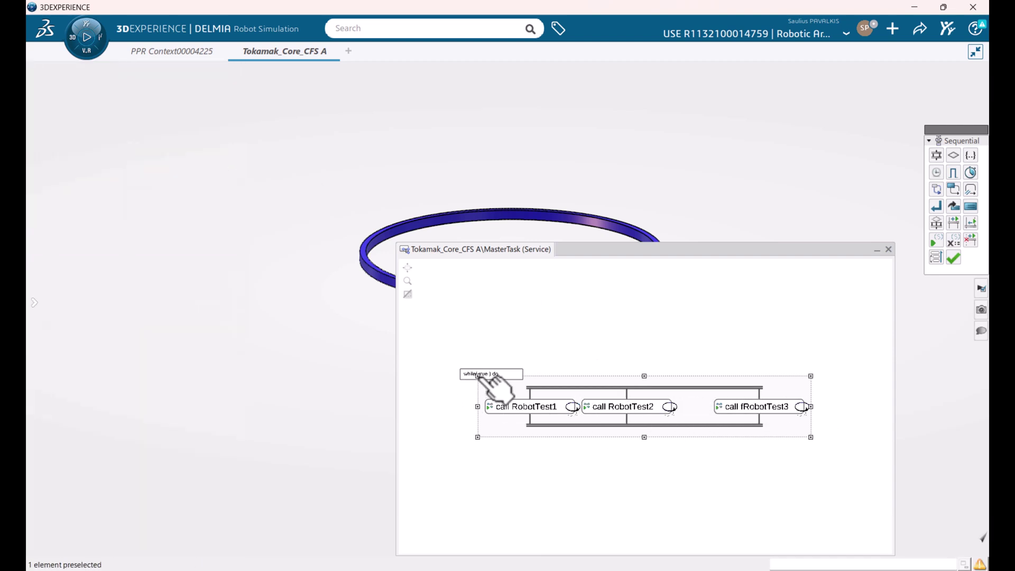
{"action": "mouse_move", "coordinate": [36, 287]}
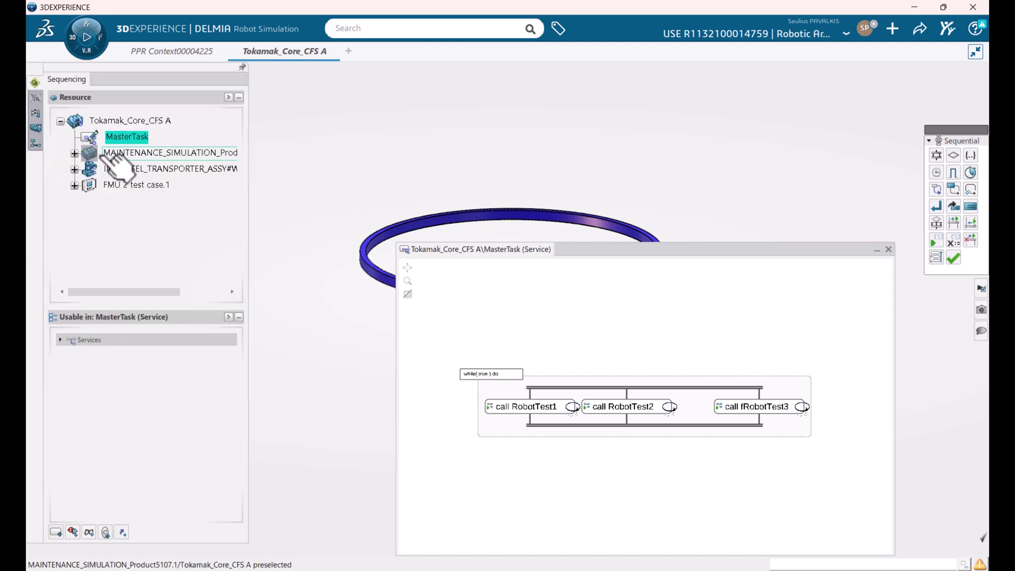
{"action": "left_click", "coordinate": [75, 185]}
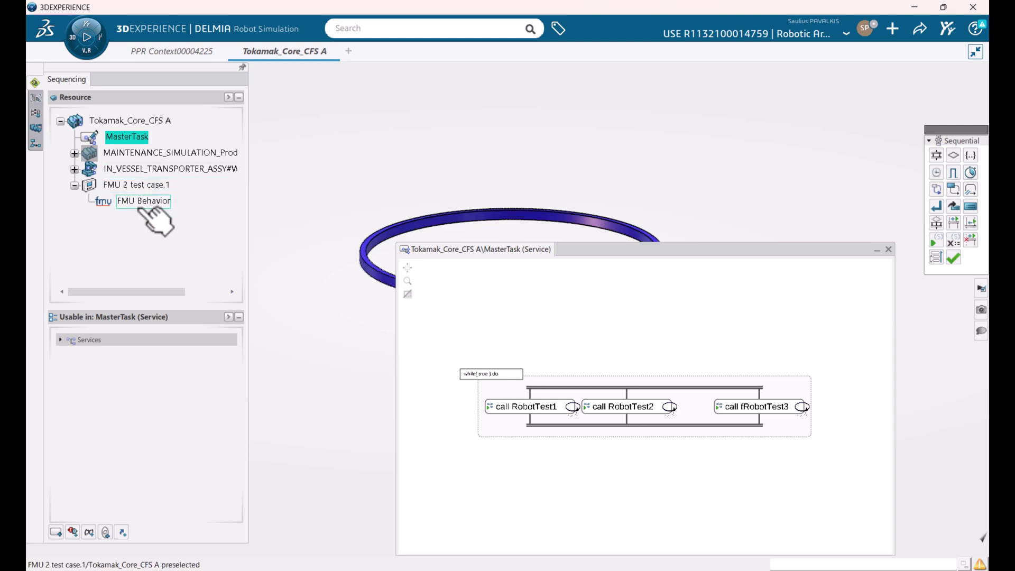
{"action": "right_click", "coordinate": [116, 125]}
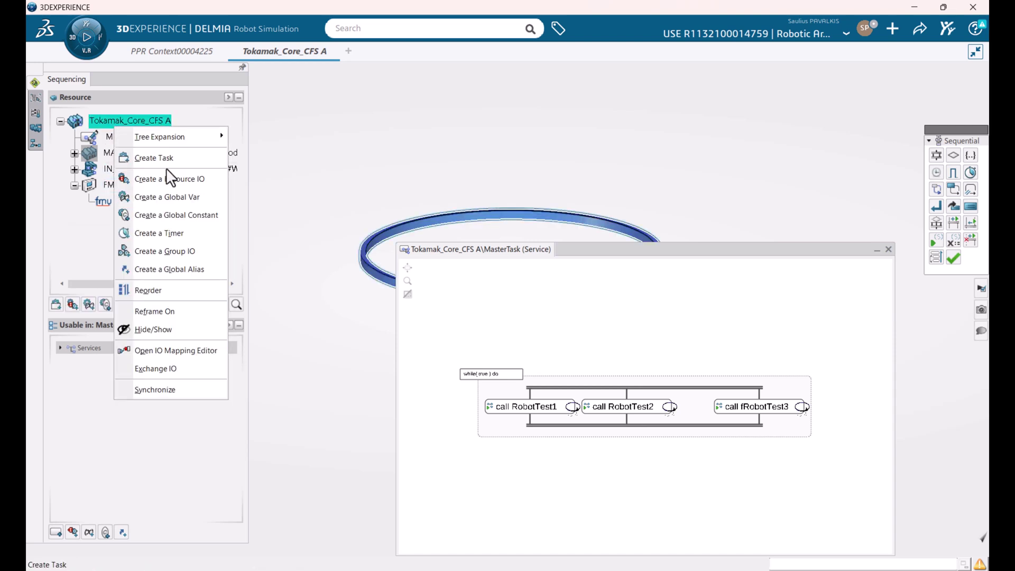
Step: In the IO Mapping Editor, wire y1 to I_Start and O_Done to valSend1
{"action": "left_click", "coordinate": [183, 351]}
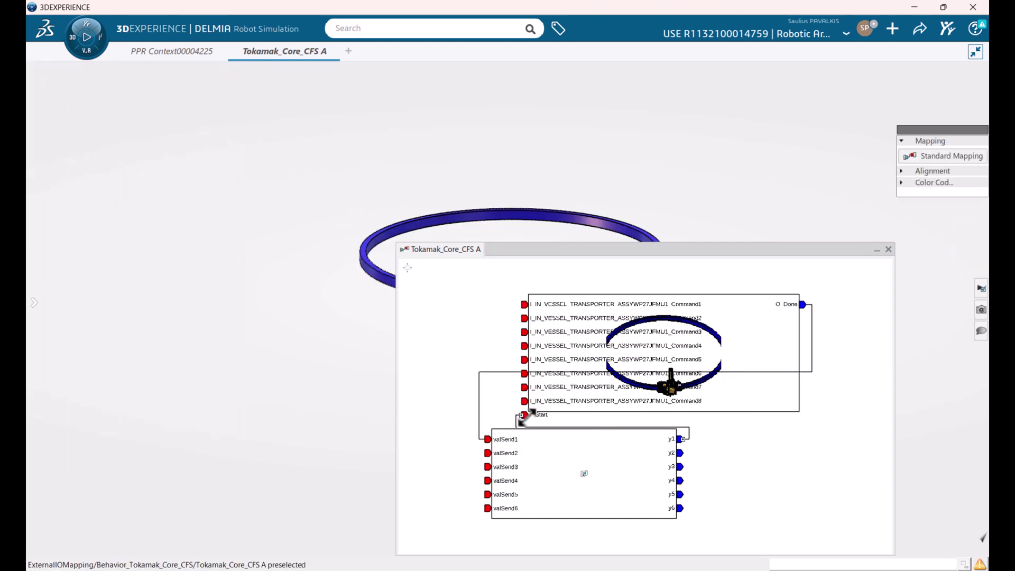
{"action": "left_click_drag", "start_coordinate": [682, 439], "coordinate": [524, 414]}
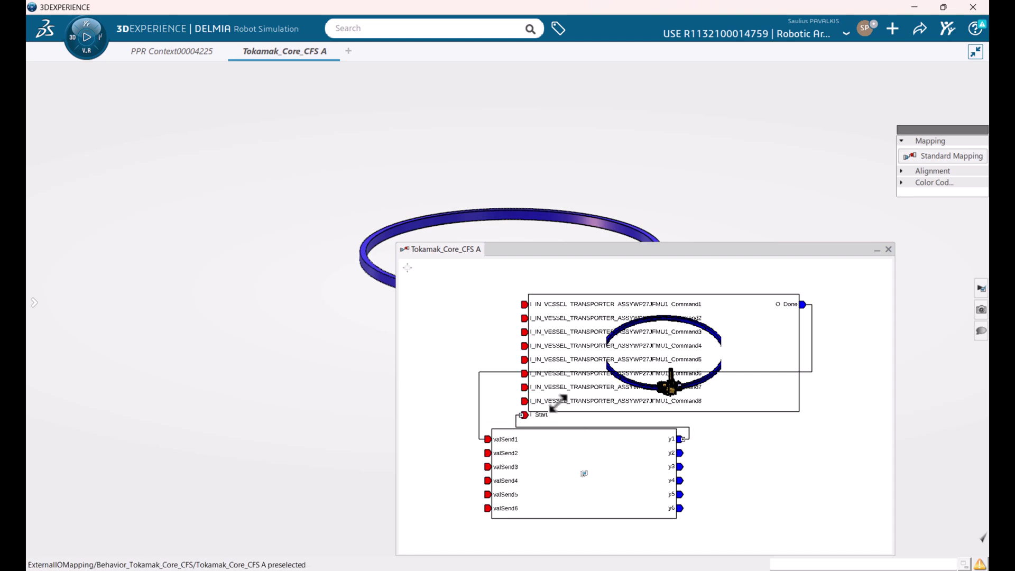
{"action": "left_click", "coordinate": [487, 439]}
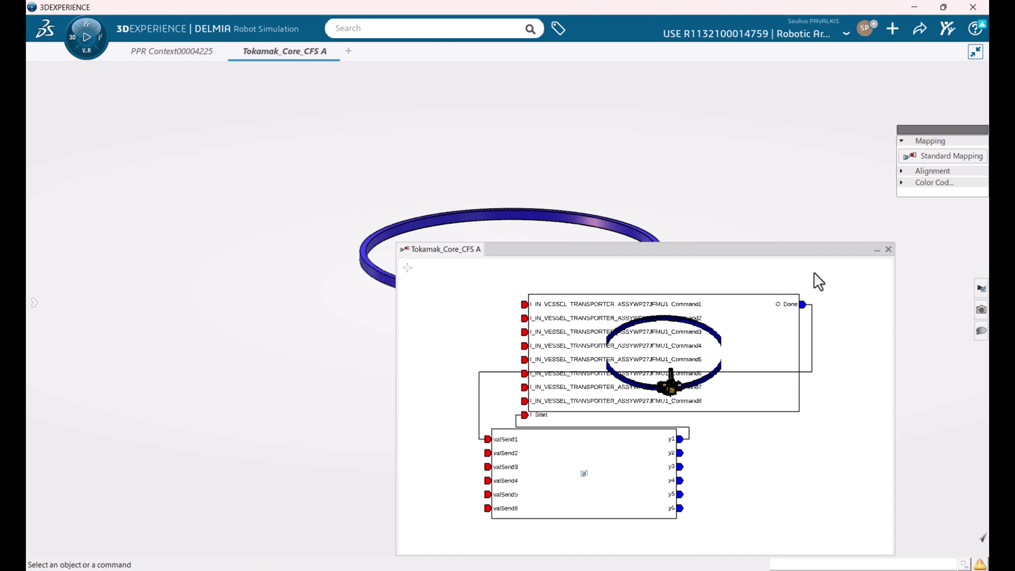
Step: Close the FMU mapping diagram, then open and close the RobotTest1 task sequence
{"action": "left_click", "coordinate": [889, 249]}
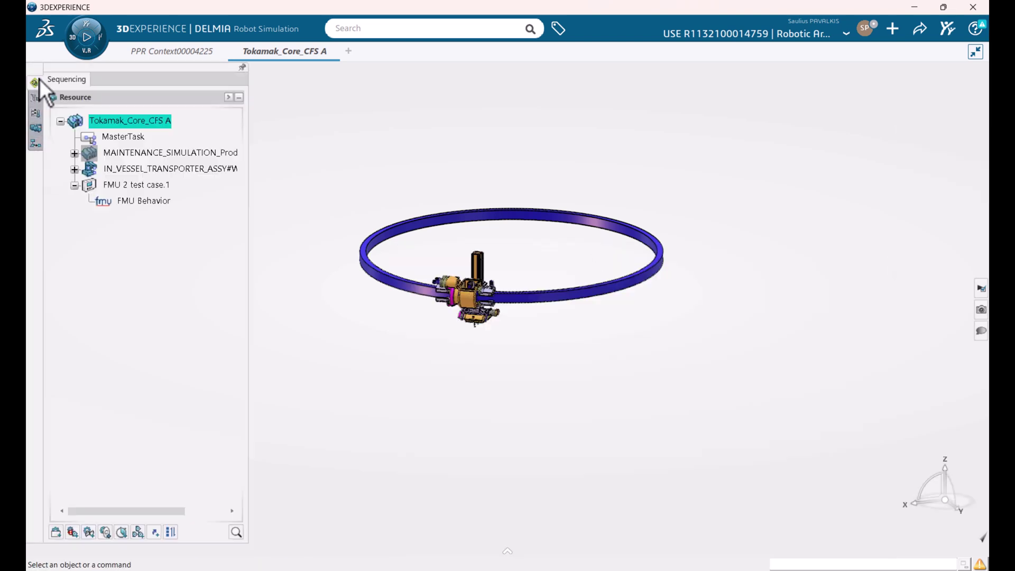
{"action": "left_click", "coordinate": [75, 169]}
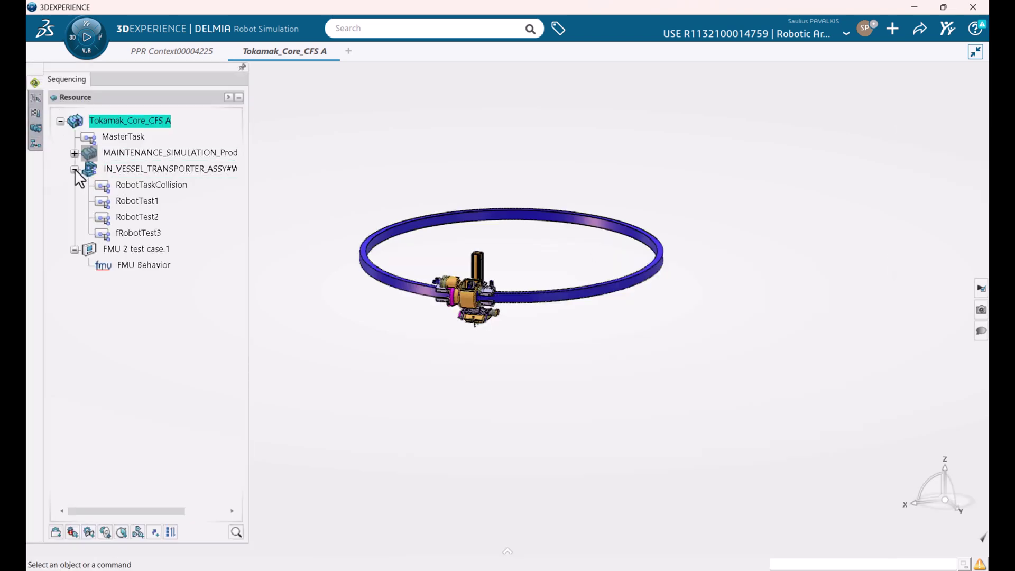
{"action": "double_click", "coordinate": [131, 206]}
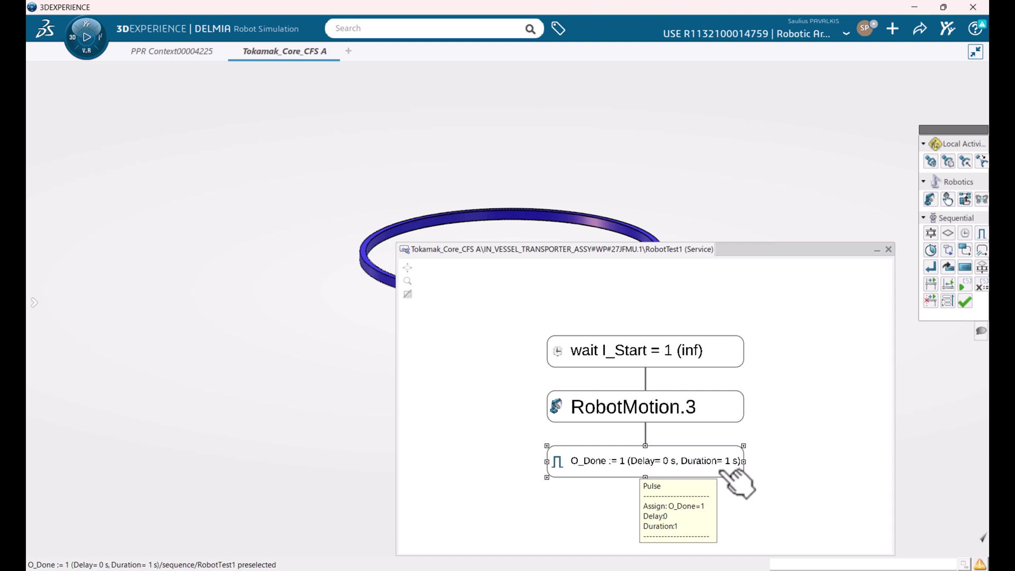
{"action": "left_click", "coordinate": [889, 249]}
Step: Open the RobotTest2 task sequence from the resource tree, review it, then close it
{"action": "left_click", "coordinate": [39, 107]}
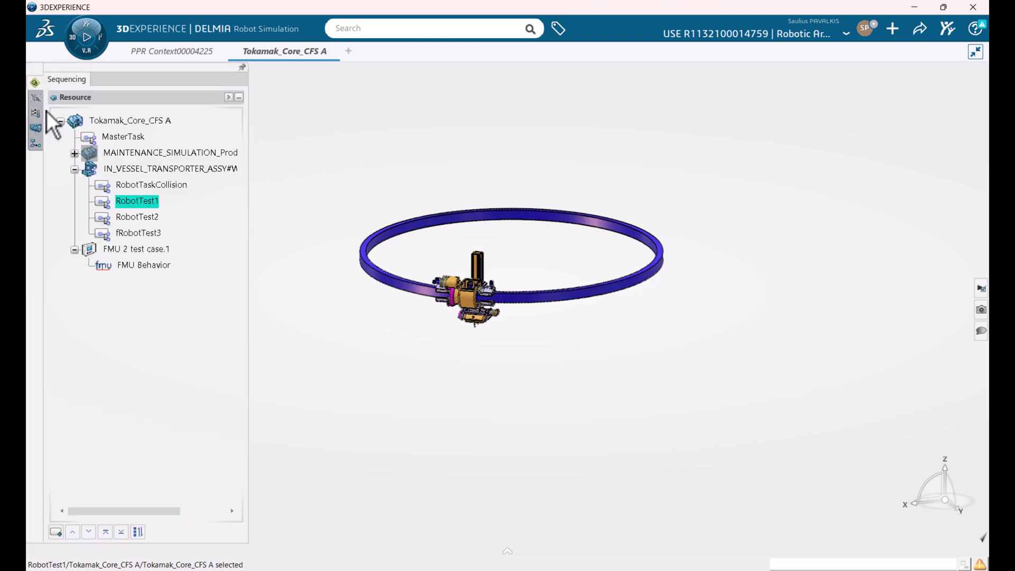
{"action": "left_click", "coordinate": [127, 217]}
{"action": "double_click", "coordinate": [124, 220]}
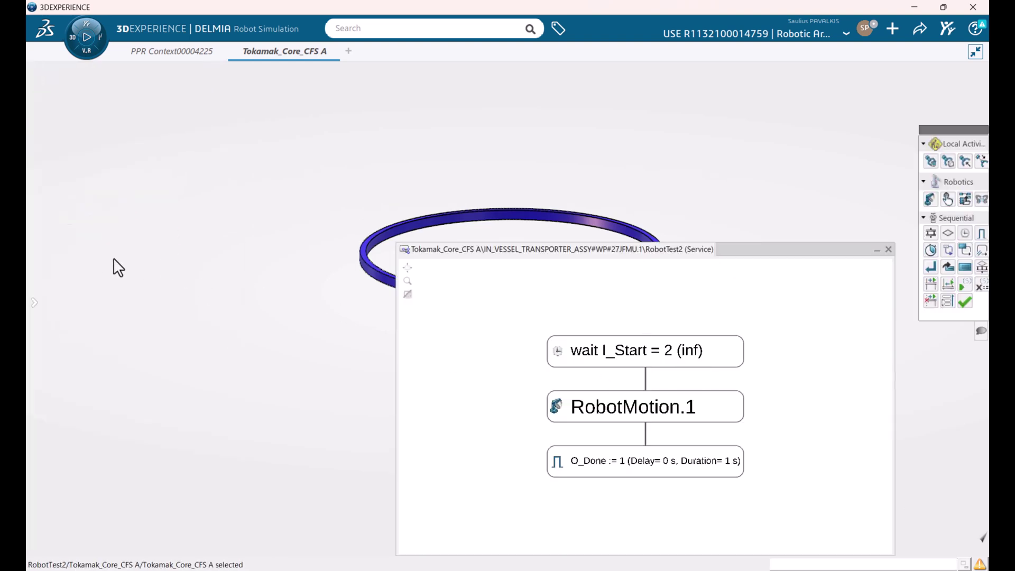
{"action": "left_click", "coordinate": [36, 99]}
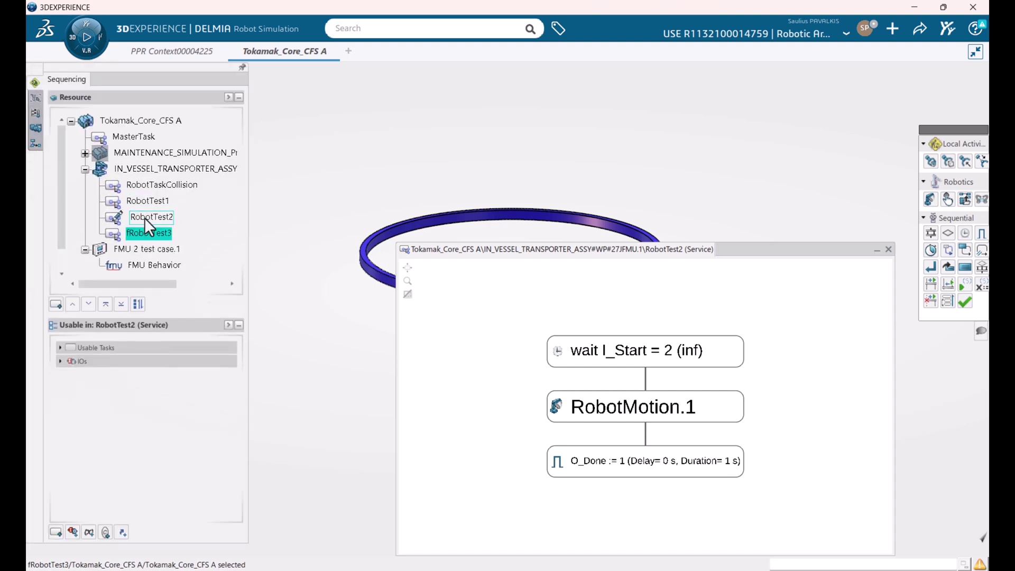
{"action": "left_click", "coordinate": [889, 250]}
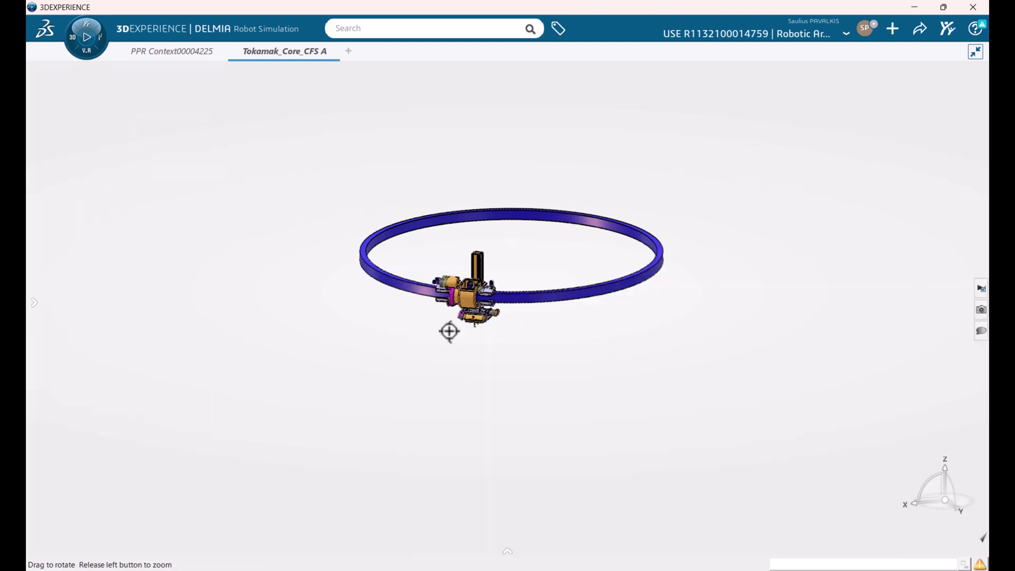
Step: Zoom in on the robot on the ring and show the Simulation States panel
{"action": "middle_click_drag", "start_coordinate": [450, 331], "coordinate": [469, 303]}
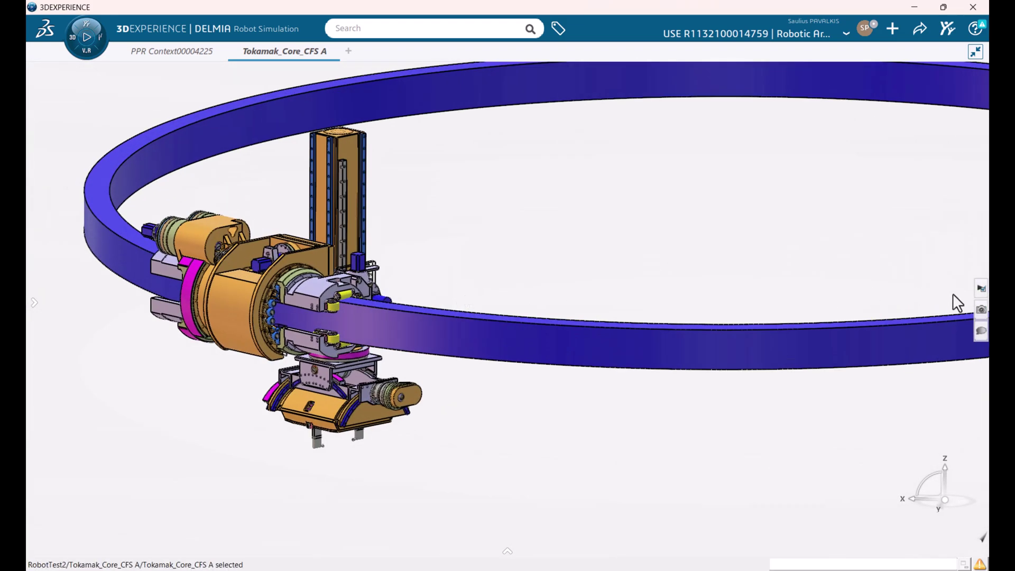
{"action": "left_click", "coordinate": [981, 312]}
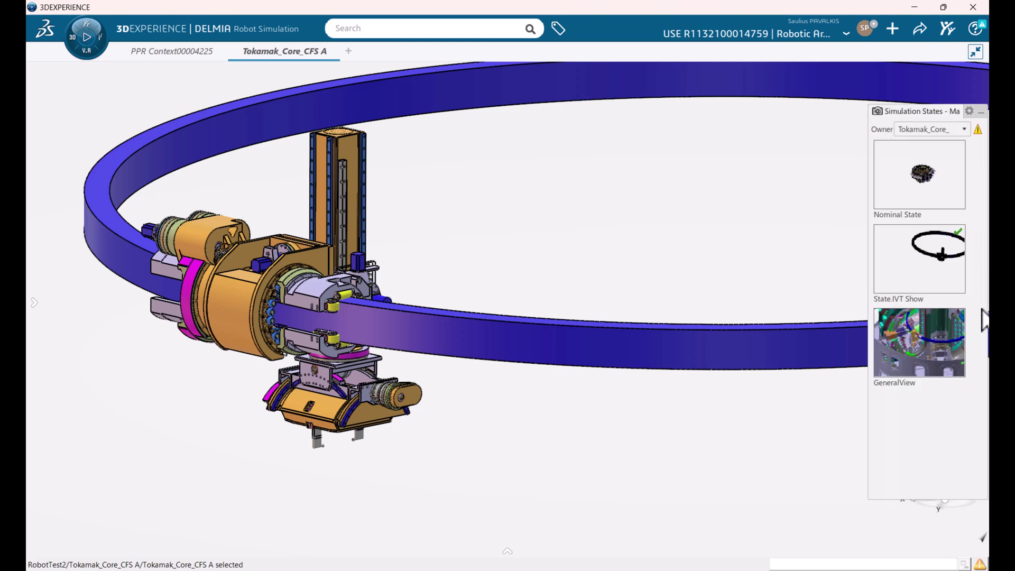
Step: Apply the GeneralView simulation state and zoom out to see the whole tokamak
{"action": "right_click", "coordinate": [906, 350]}
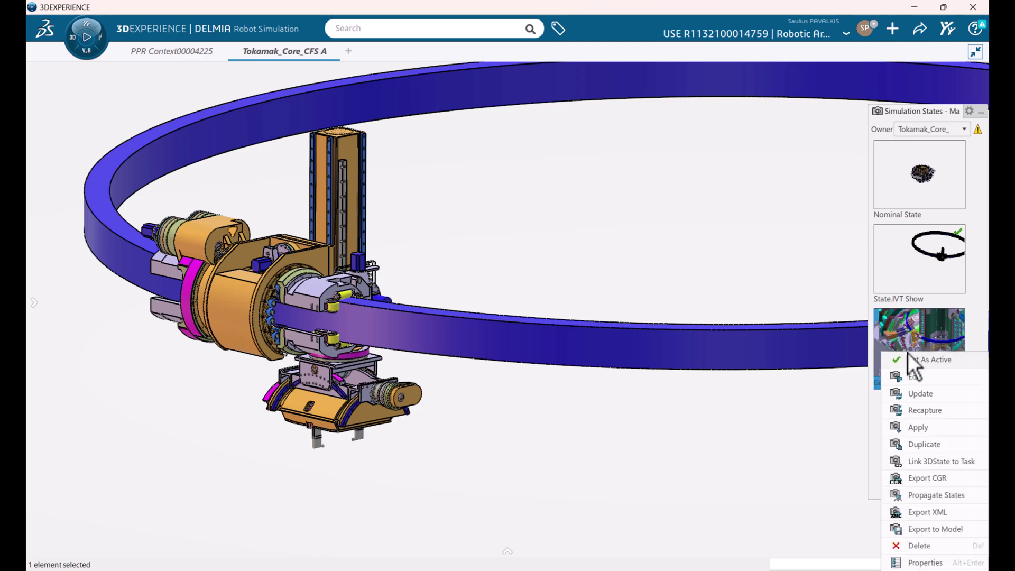
{"action": "left_click", "coordinate": [951, 429]}
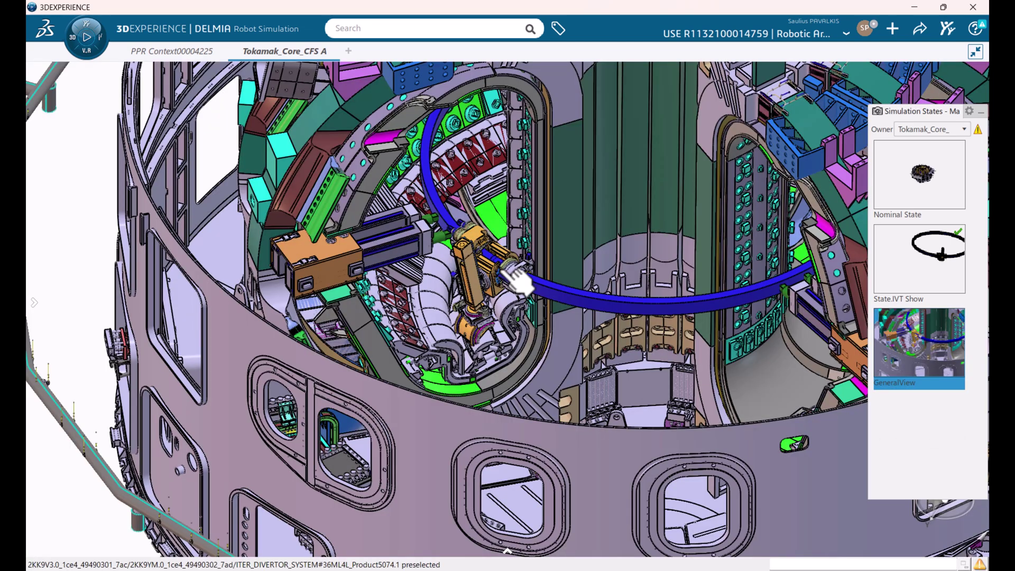
{"action": "middle_click_drag", "start_coordinate": [534, 334], "coordinate": [560, 360]}
Step: Set GeneralView as the active state, unset it again, and select MasterTask
{"action": "right_click", "coordinate": [931, 330]}
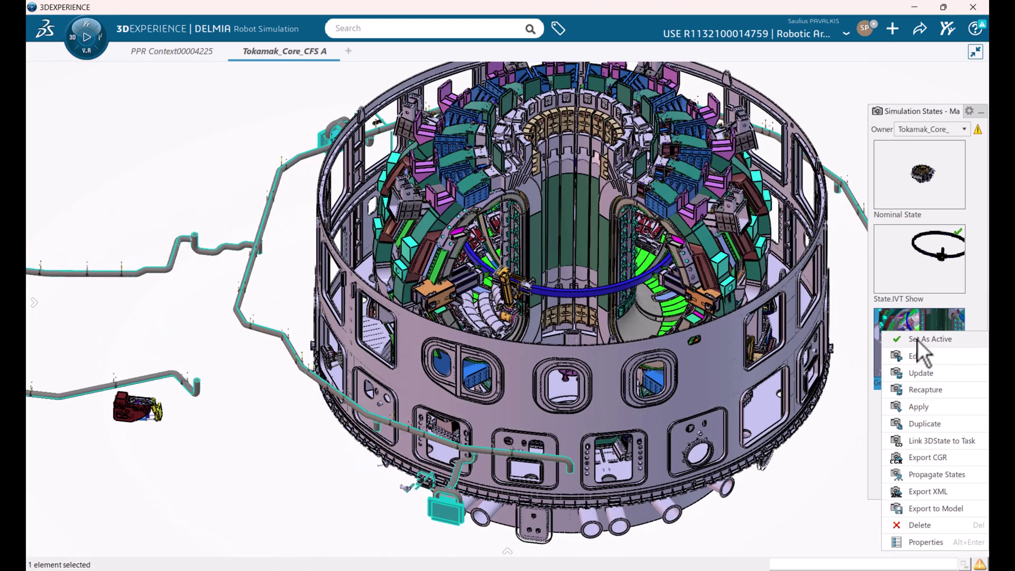
{"action": "left_click", "coordinate": [918, 340]}
{"action": "right_click", "coordinate": [917, 337]}
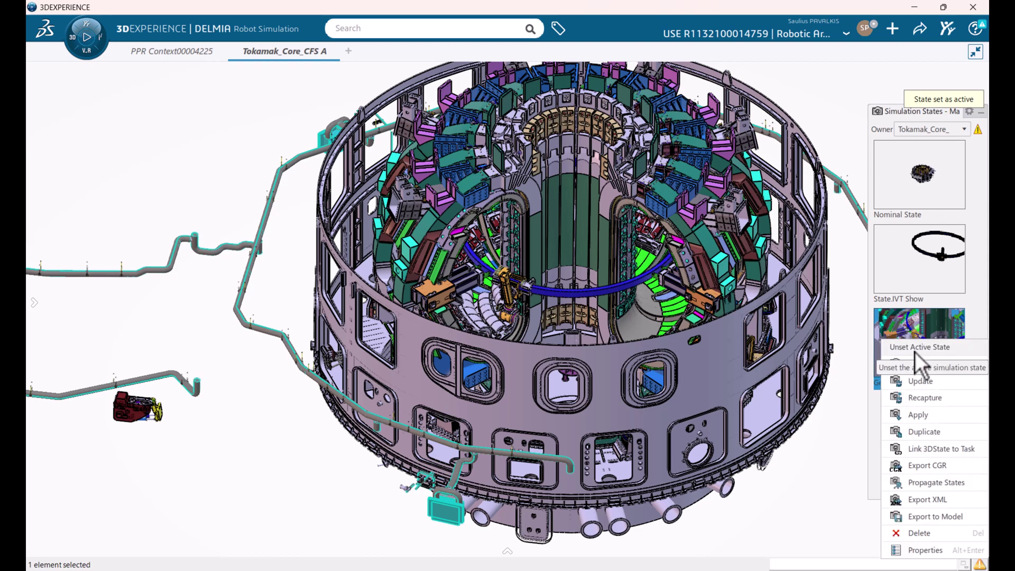
{"action": "left_click", "coordinate": [945, 350]}
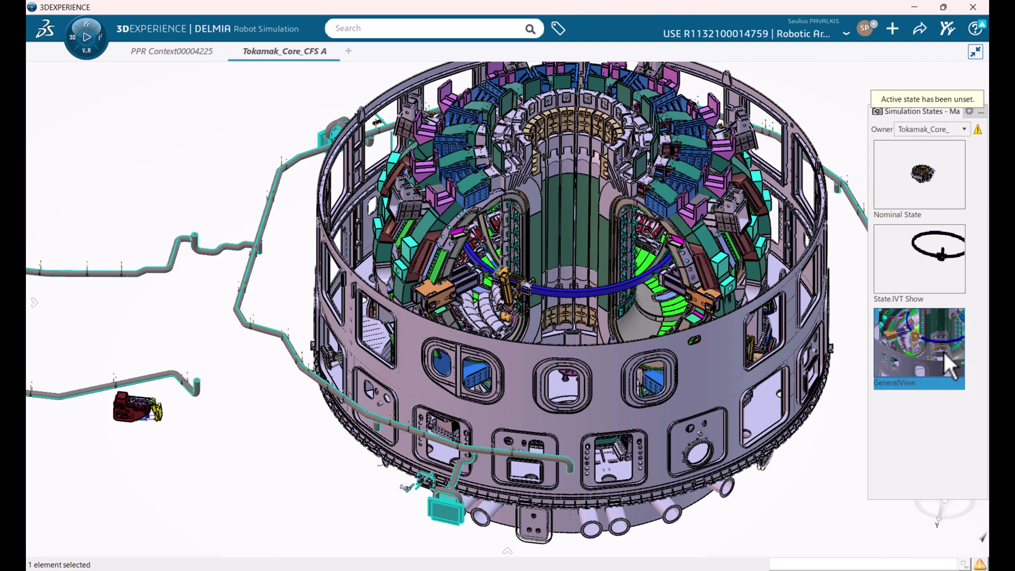
{"action": "right_click", "coordinate": [922, 344]}
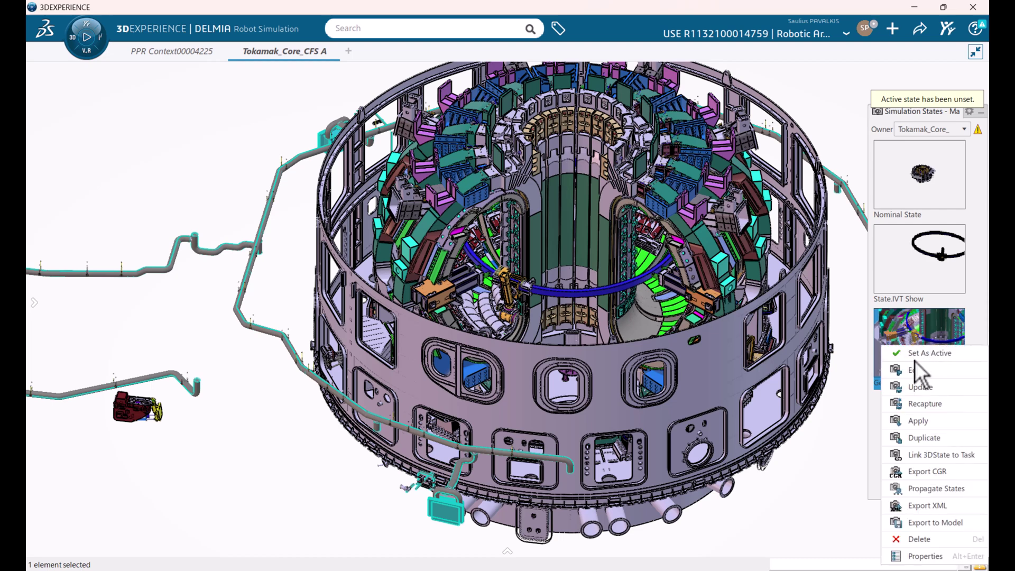
{"action": "mouse_move", "coordinate": [41, 84]}
{"action": "left_click", "coordinate": [121, 136]}
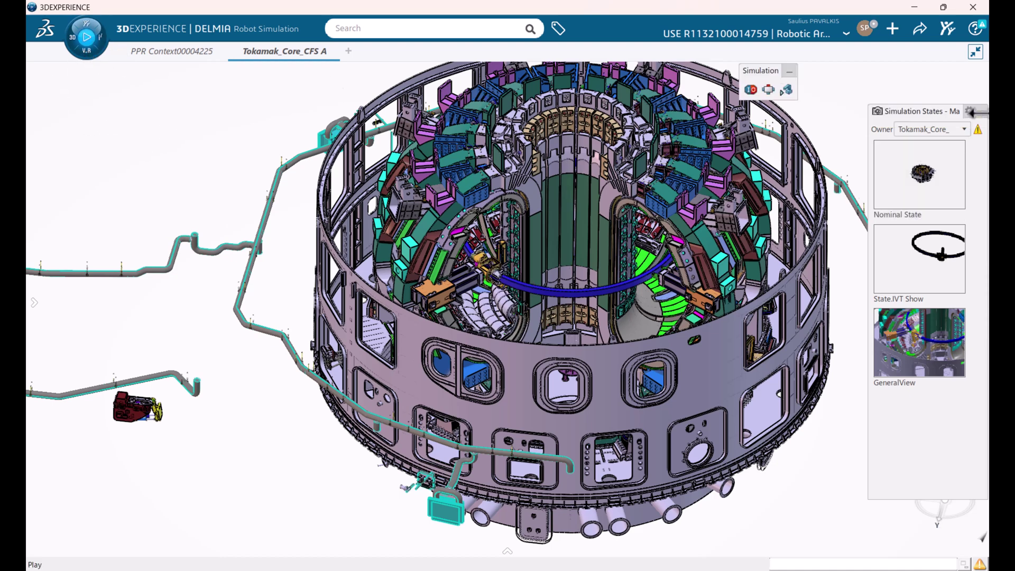
Step: Close the Simulation States panel and snap Robot Simulation to the right half of the screen
{"action": "left_click", "coordinate": [983, 115]}
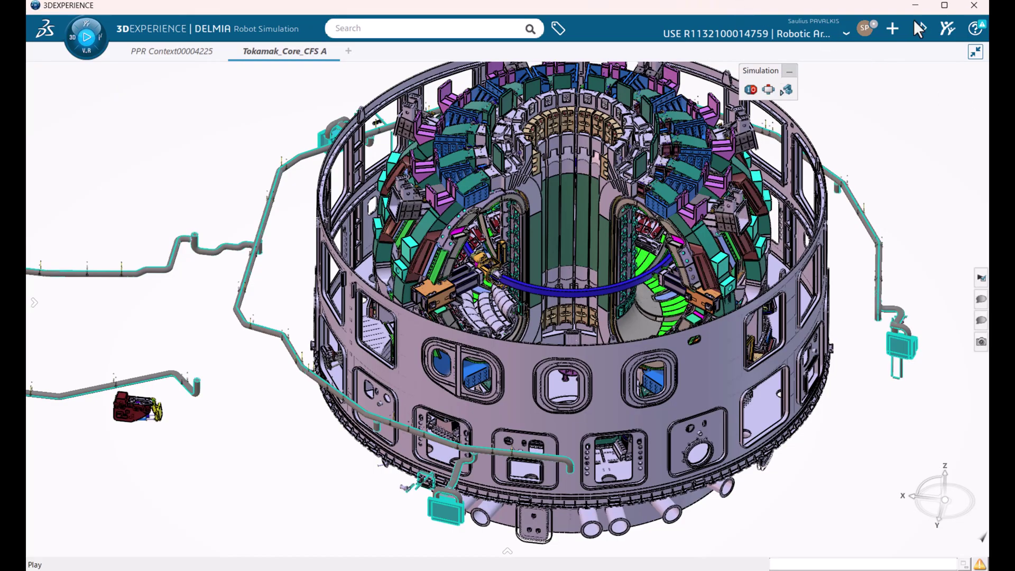
{"action": "key", "text": "super+Right"}
{"action": "key", "text": "super+Up"}
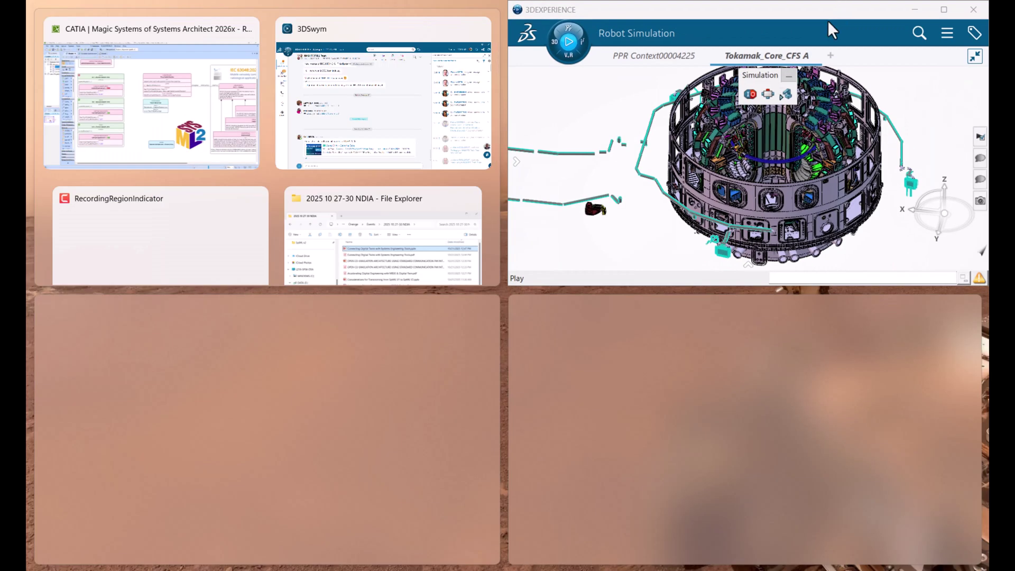
{"action": "key", "text": "super+Down"}
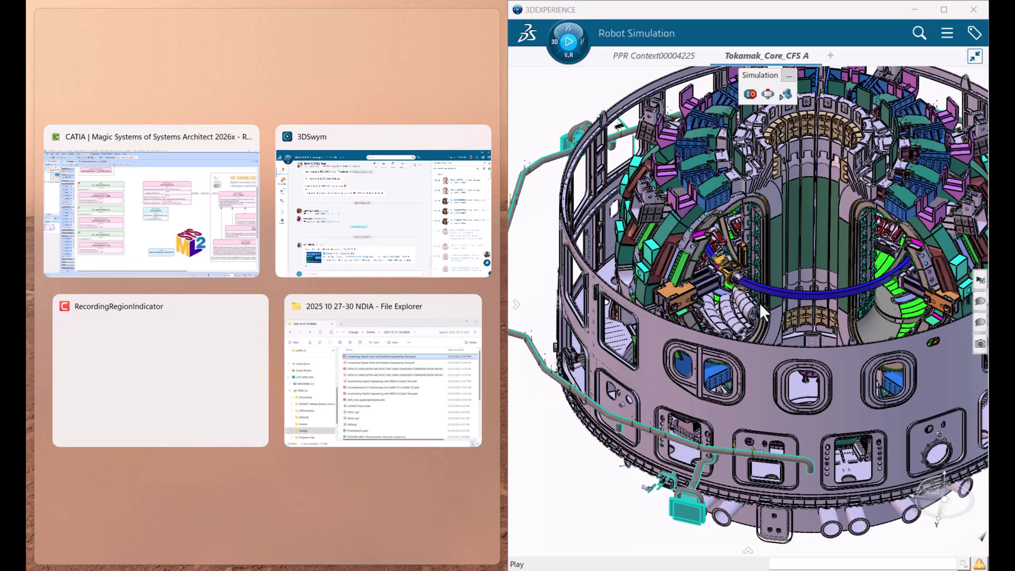
Step: Place the model in the left half and Exit Evaluate so rb1–rb3 show expressions again
{"action": "left_click", "coordinate": [190, 209]}
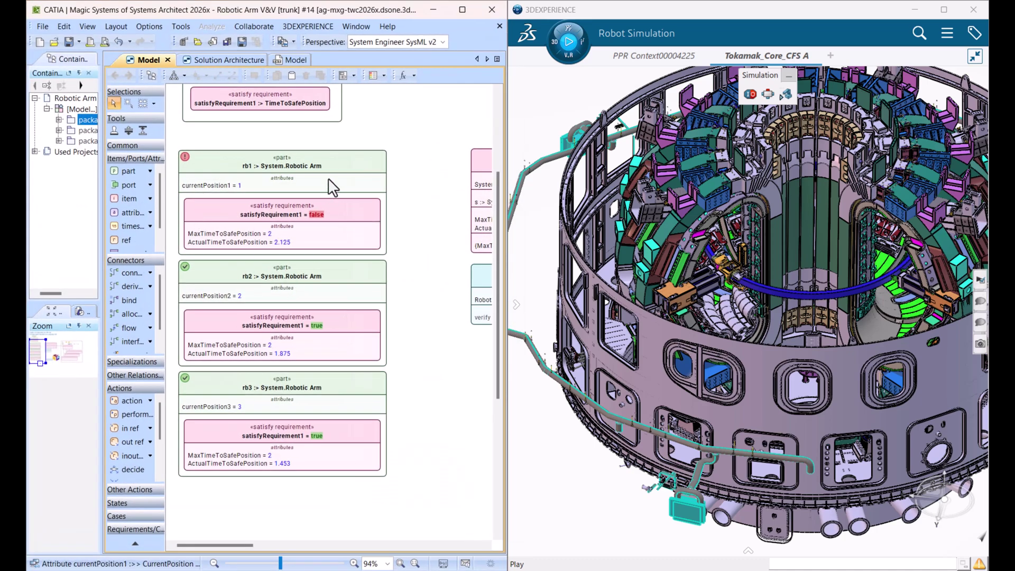
{"action": "left_click", "coordinate": [415, 76]}
{"action": "left_click", "coordinate": [417, 133]}
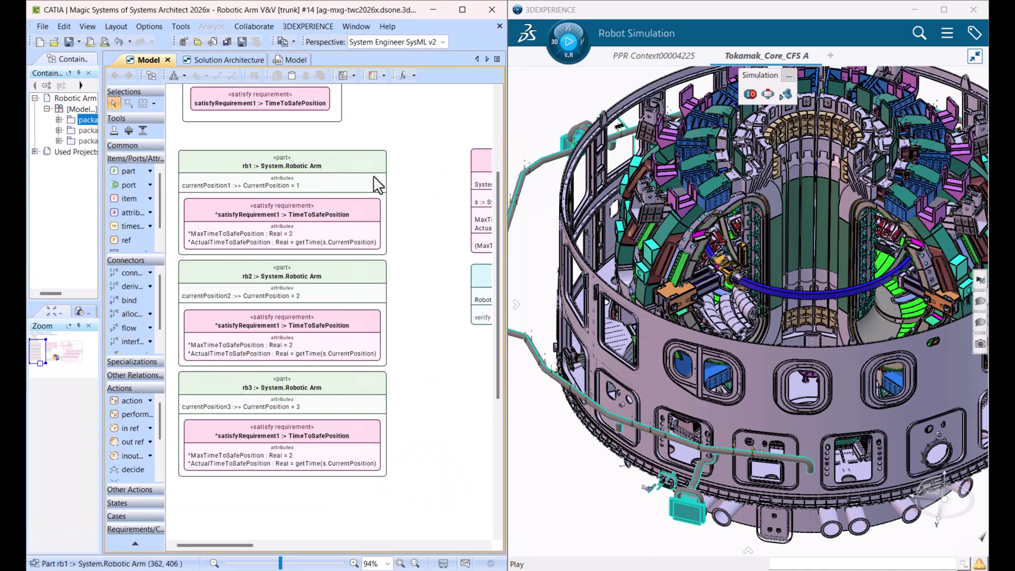